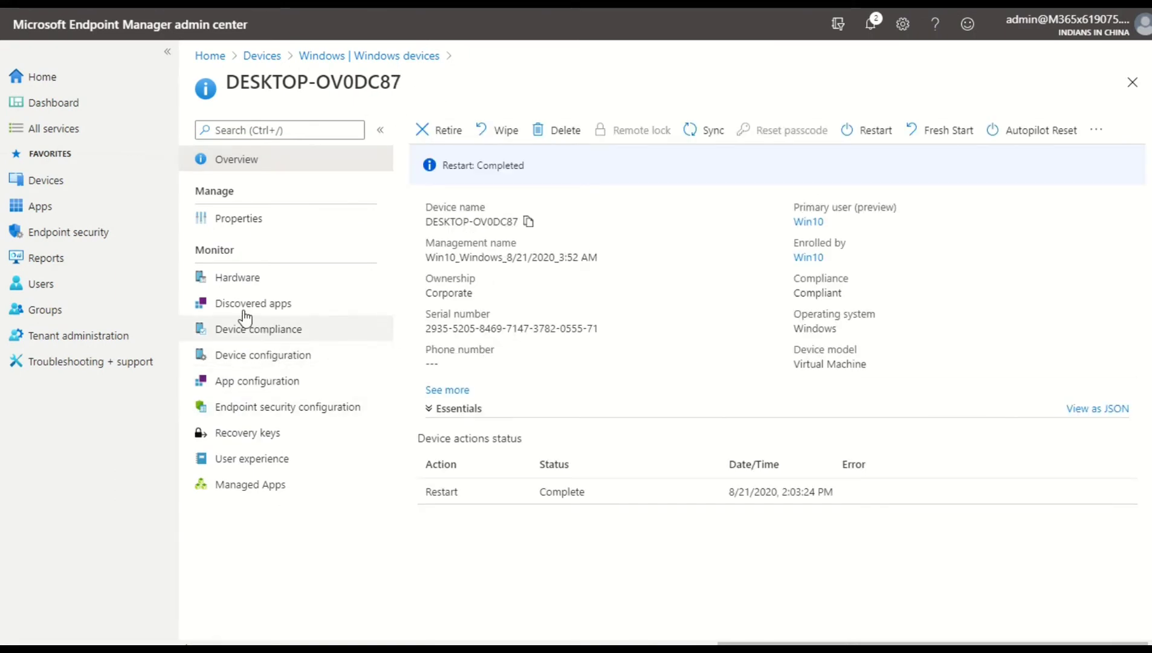
# Open the discovered apps list for DESKTOP-OV0DC87 and scroll through the installed applications
pyautogui.click(349, 310)
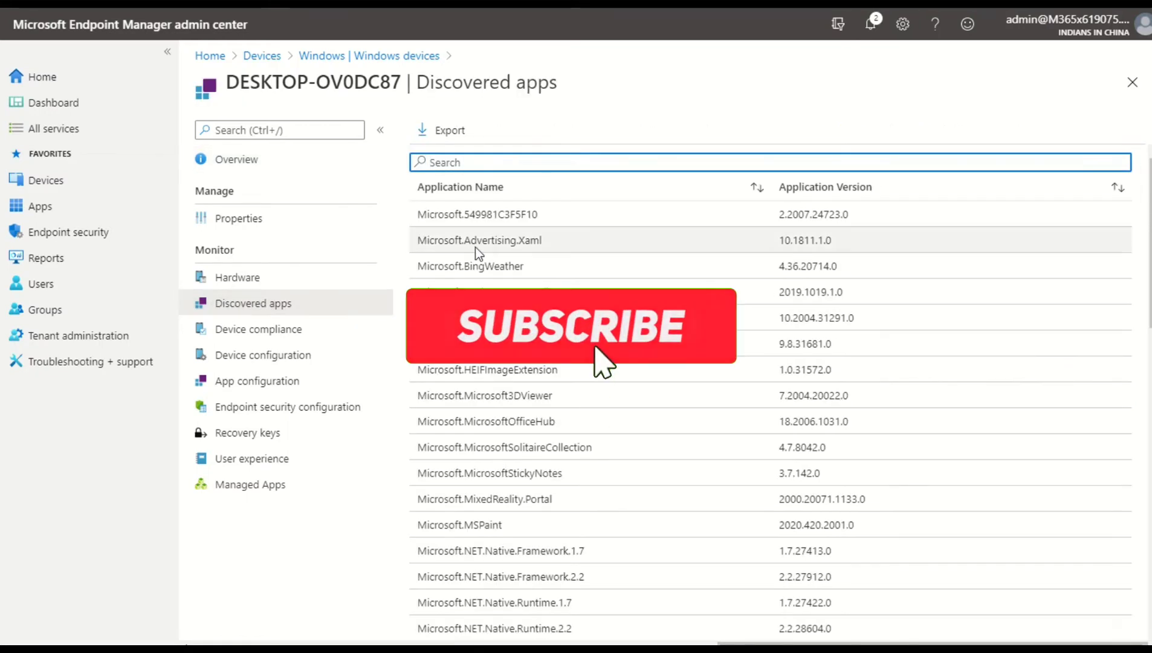
pyautogui.scroll(-7, 475, 247)
pyautogui.scroll(-7, 771, 303)
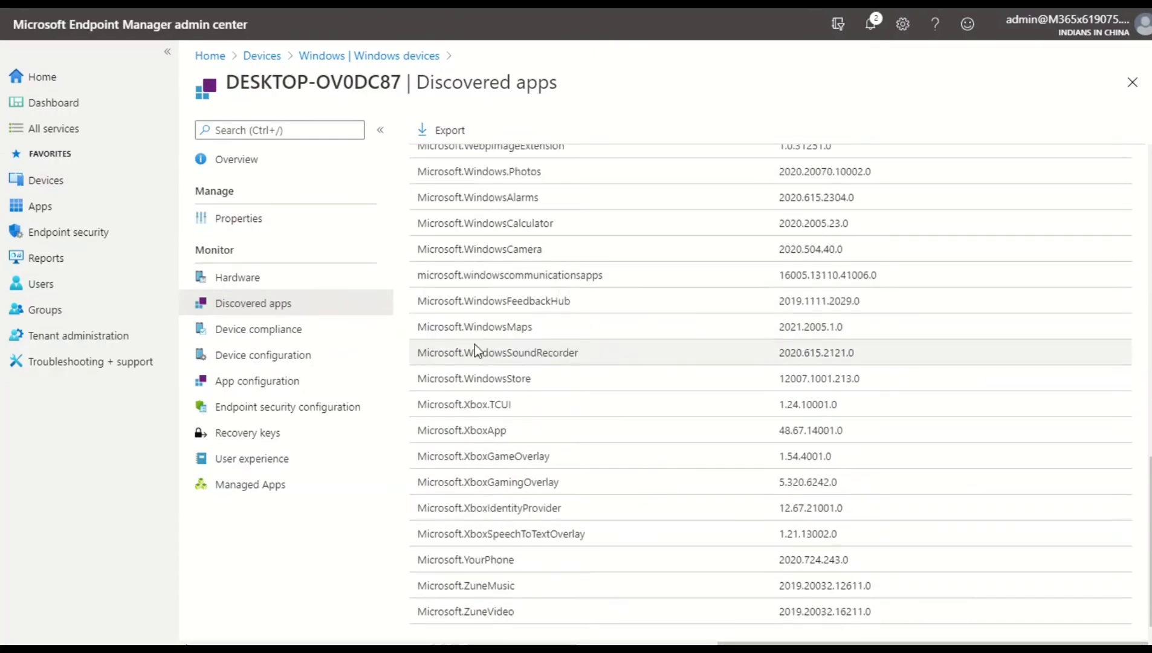
pyautogui.scroll(15, 484, 369)
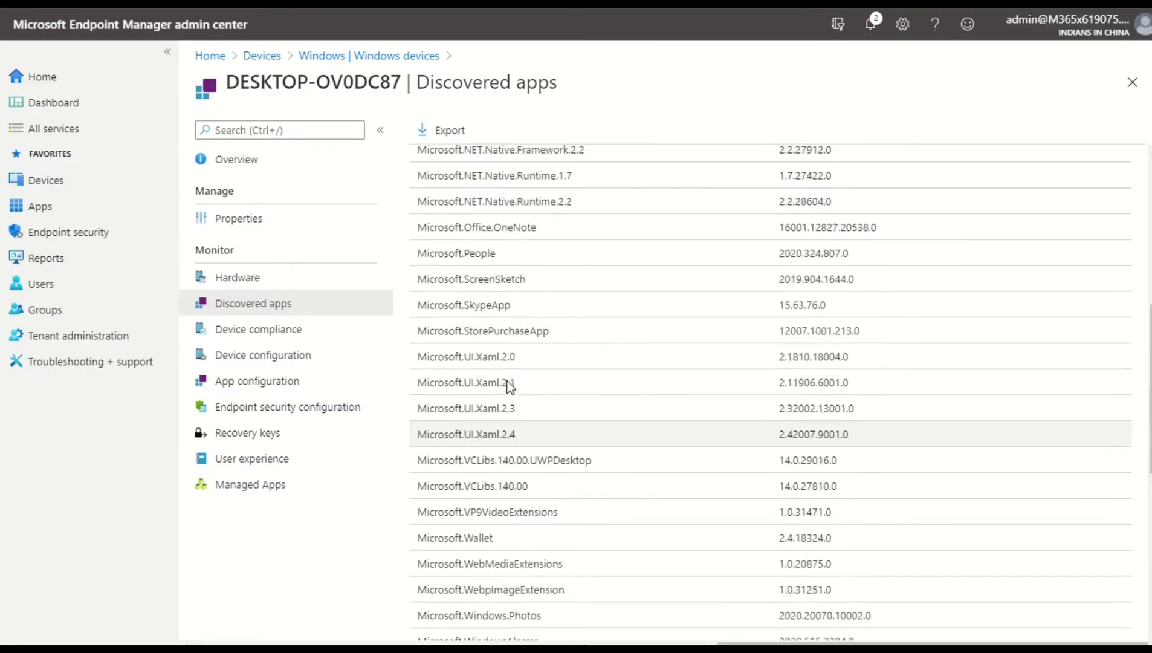
# Return to the Windows devices list and open the discovered apps for BITLOCKER1
pyautogui.click(327, 58)
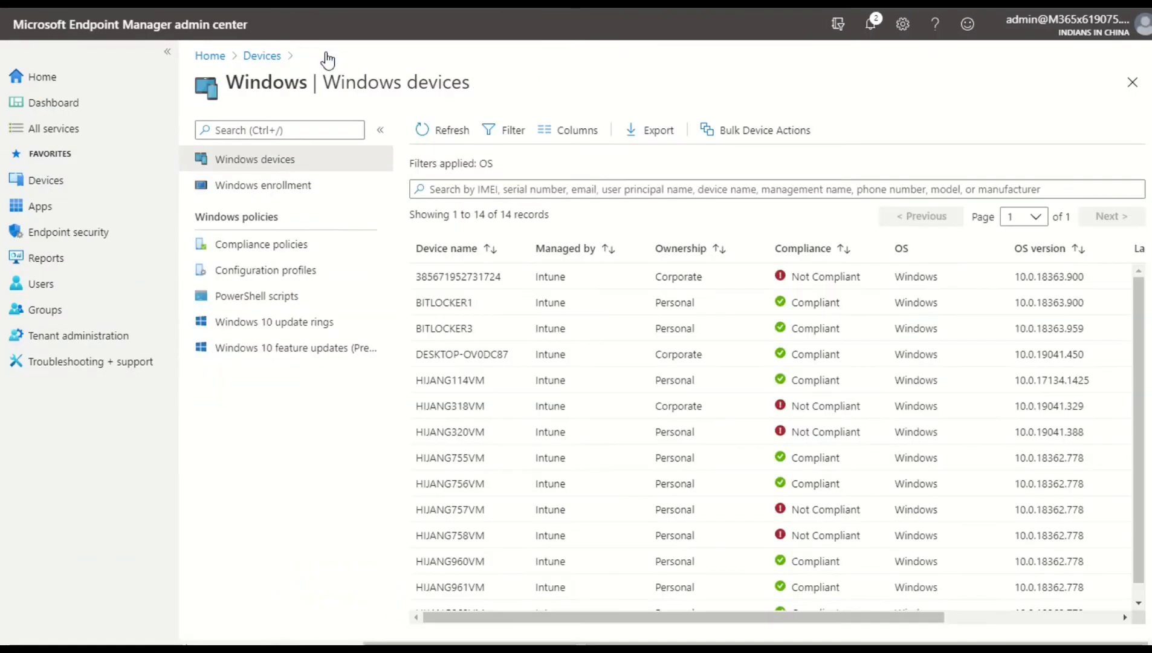
pyautogui.click(525, 309)
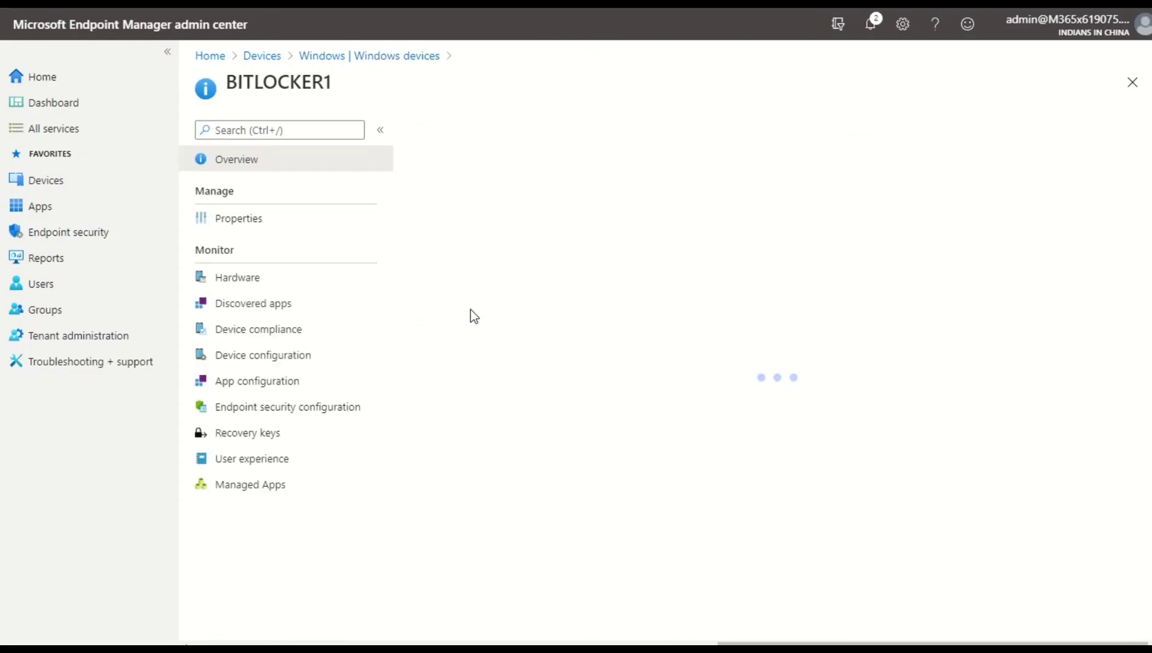
pyautogui.click(314, 303)
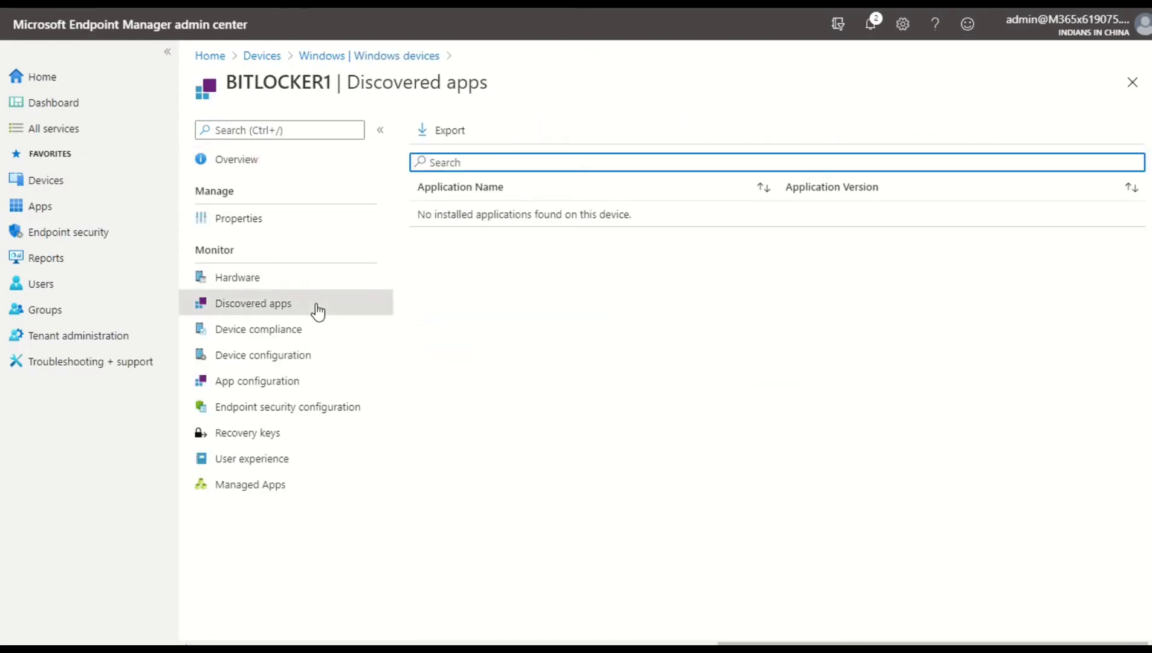
pyautogui.moveTo(488, 214); pyautogui.dragTo(668, 214)
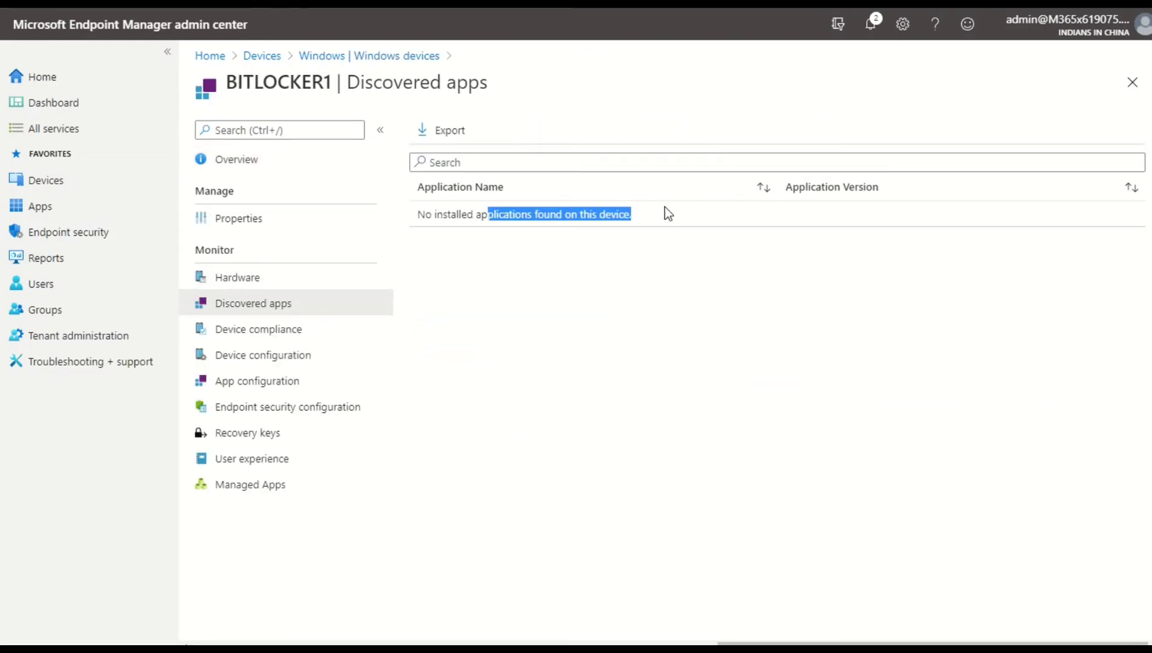
pyautogui.click(667, 214)
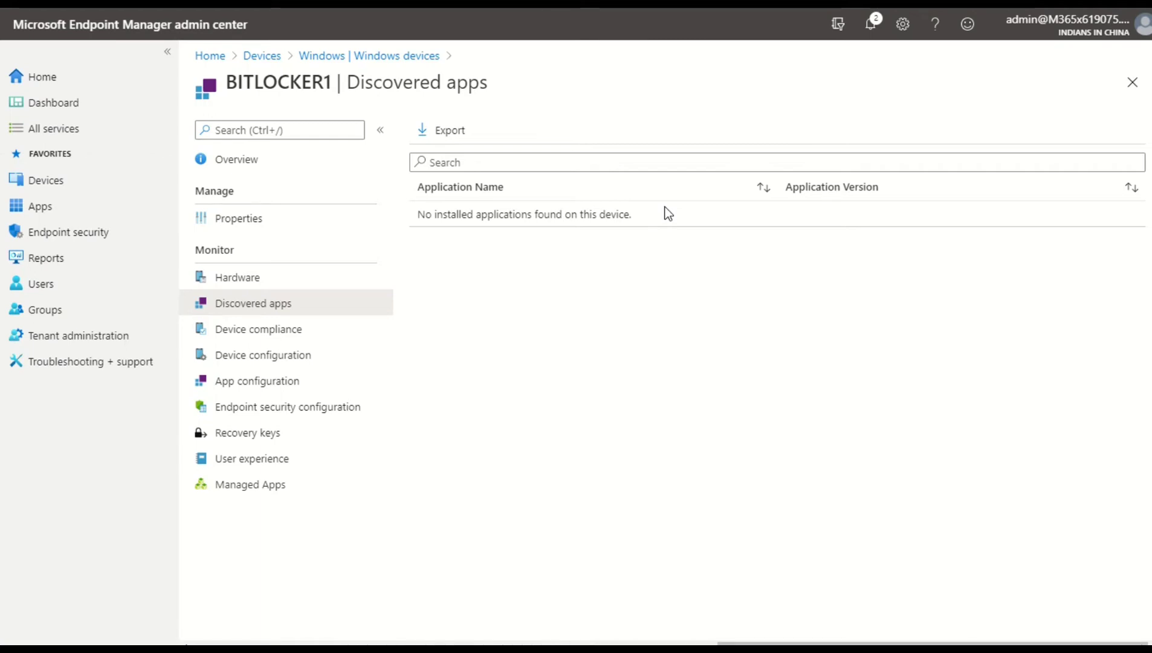
# Review BITLOCKER1's overview and properties, including the device ownership options
pyautogui.click(290, 159)
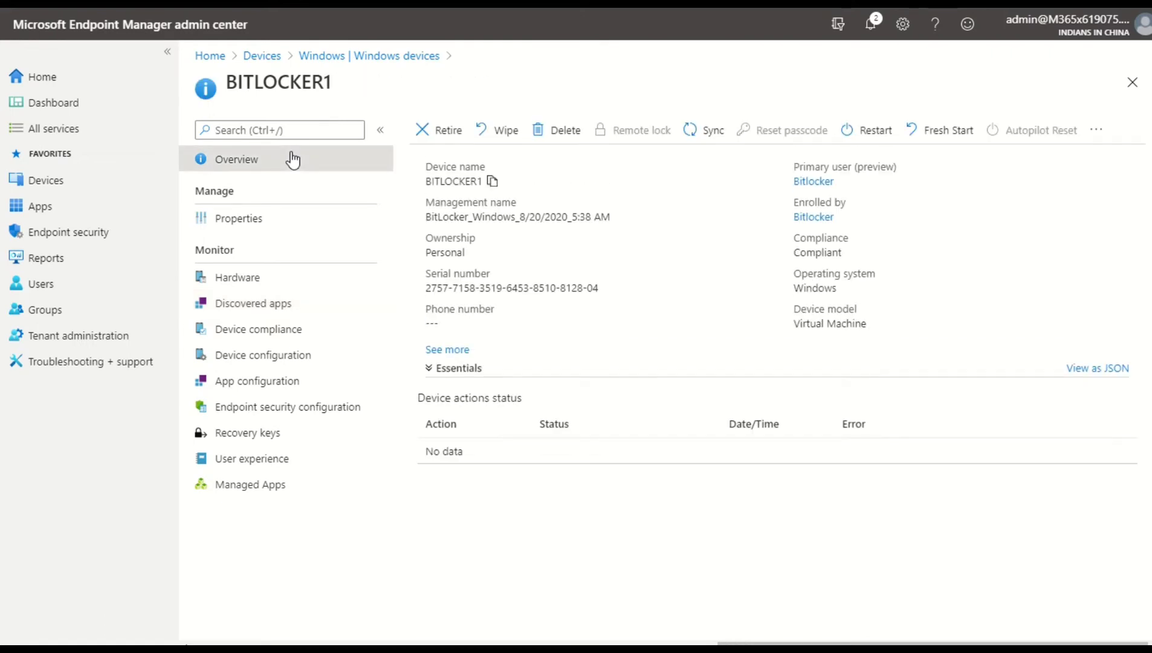
pyautogui.click(306, 229)
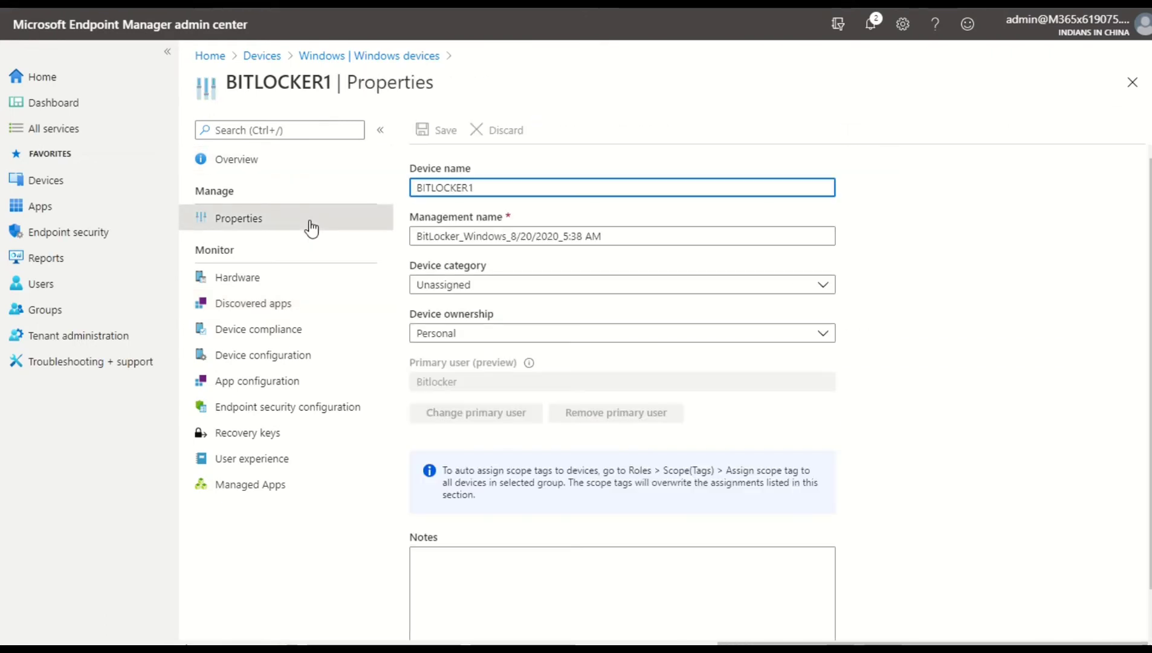
pyautogui.click(486, 333)
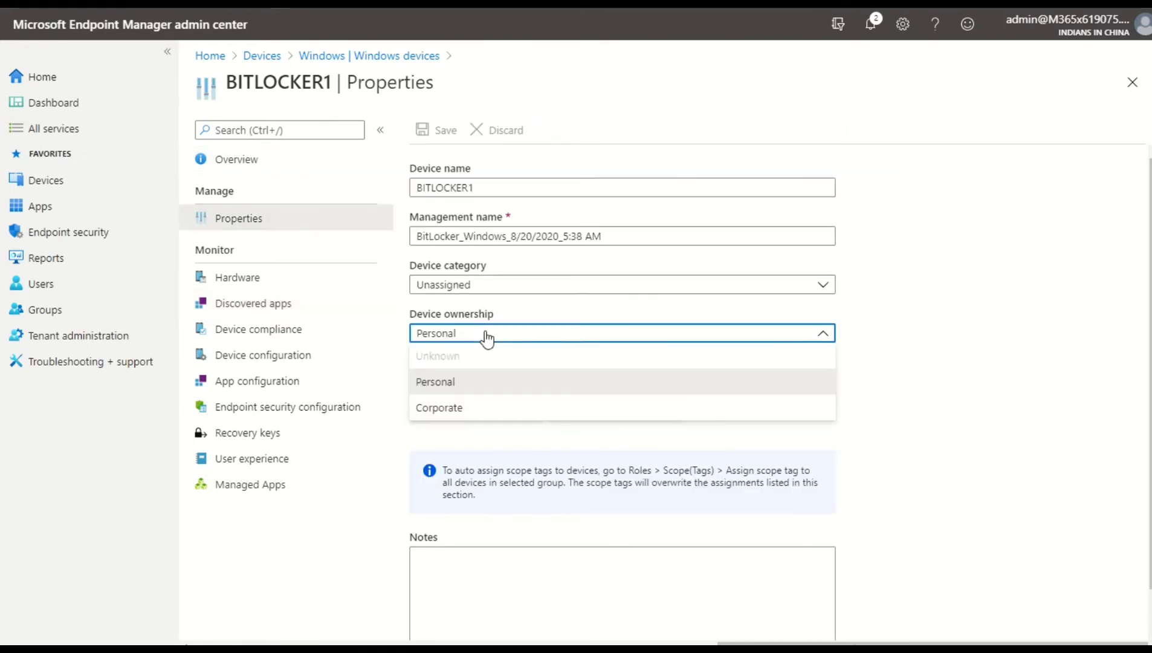
pyautogui.click(953, 351)
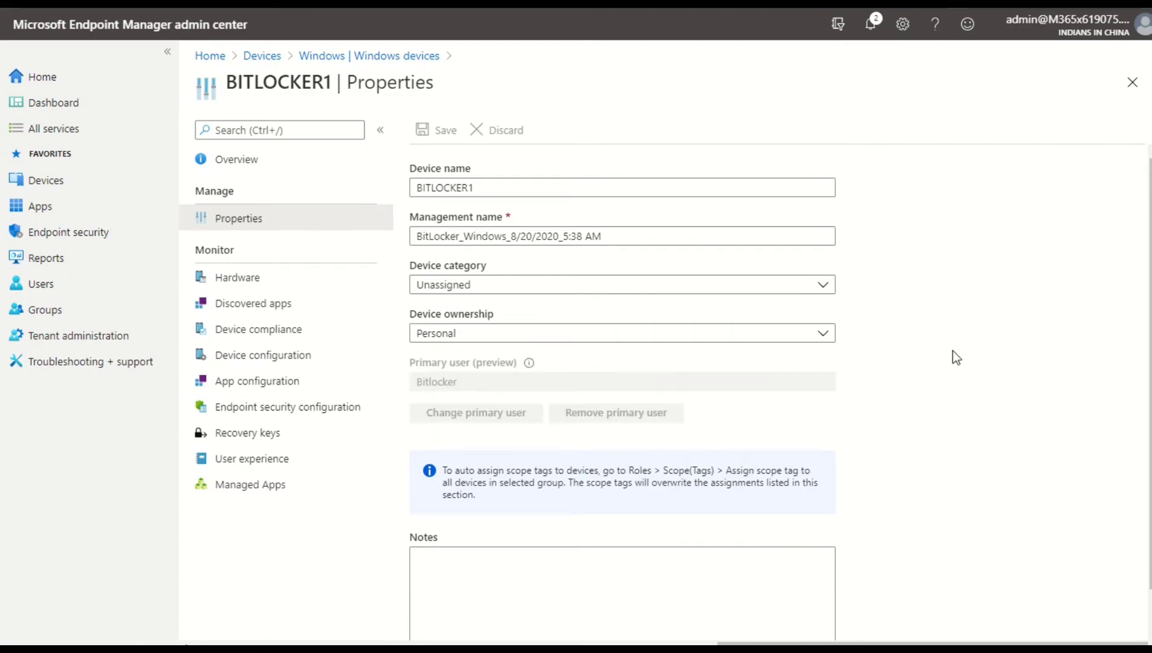
# Open DESKTOP-OV0DC87 from the Windows devices list and examine its restart notice and device actions status
pyautogui.click(336, 58)
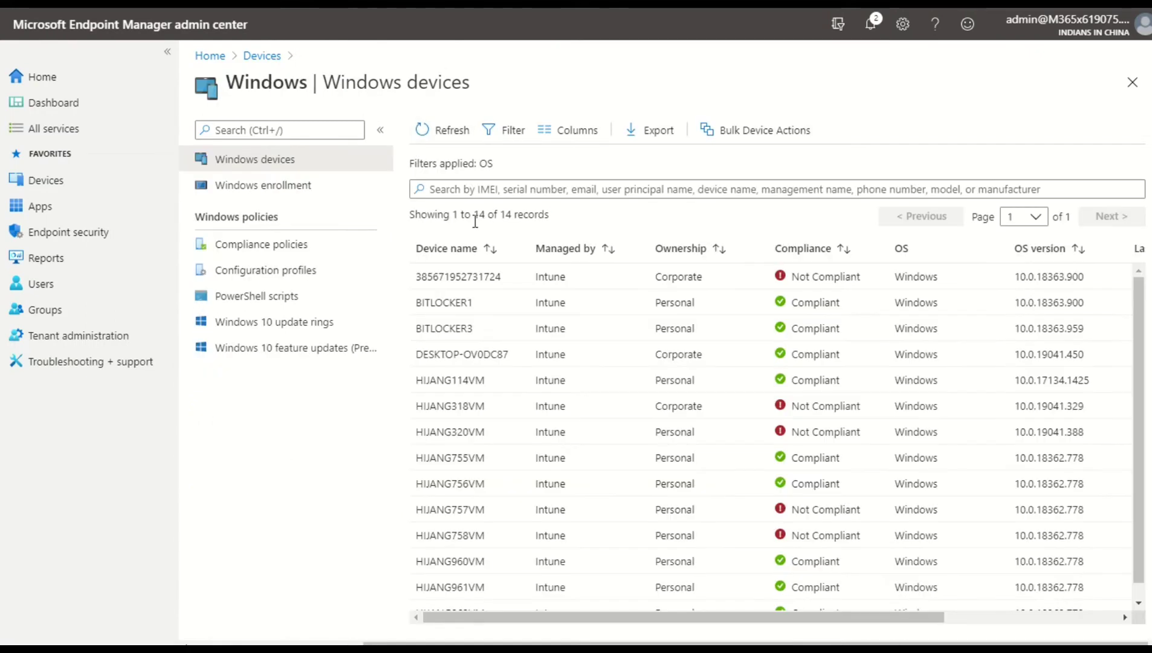
pyautogui.click(467, 356)
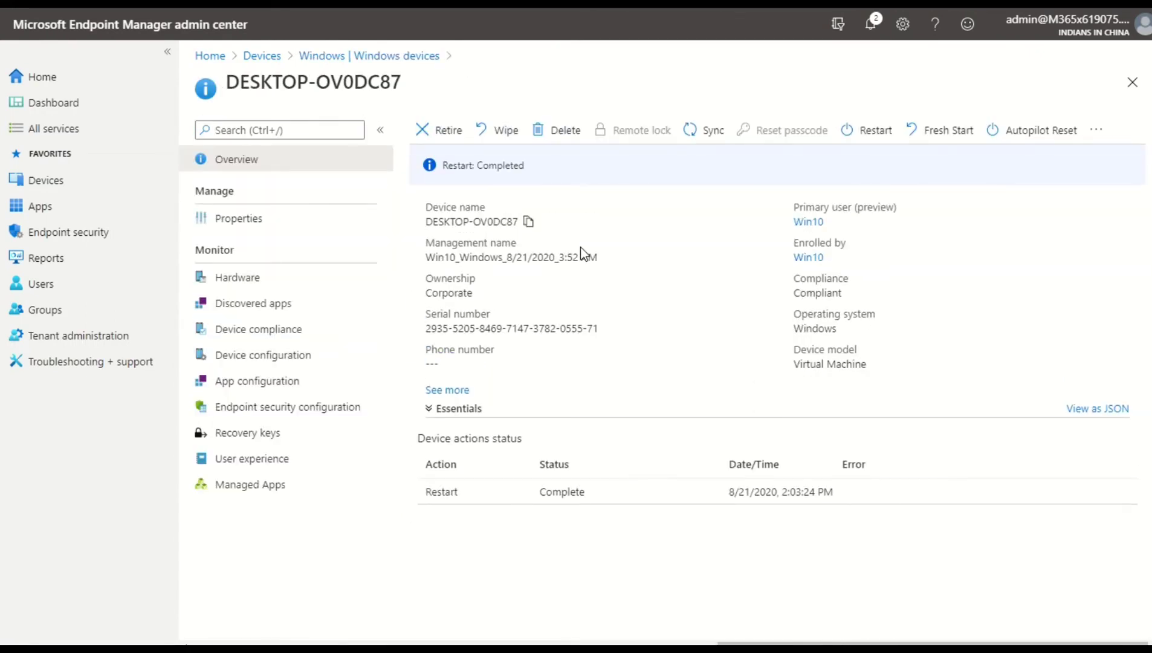
pyautogui.moveTo(527, 166); pyautogui.dragTo(464, 169)
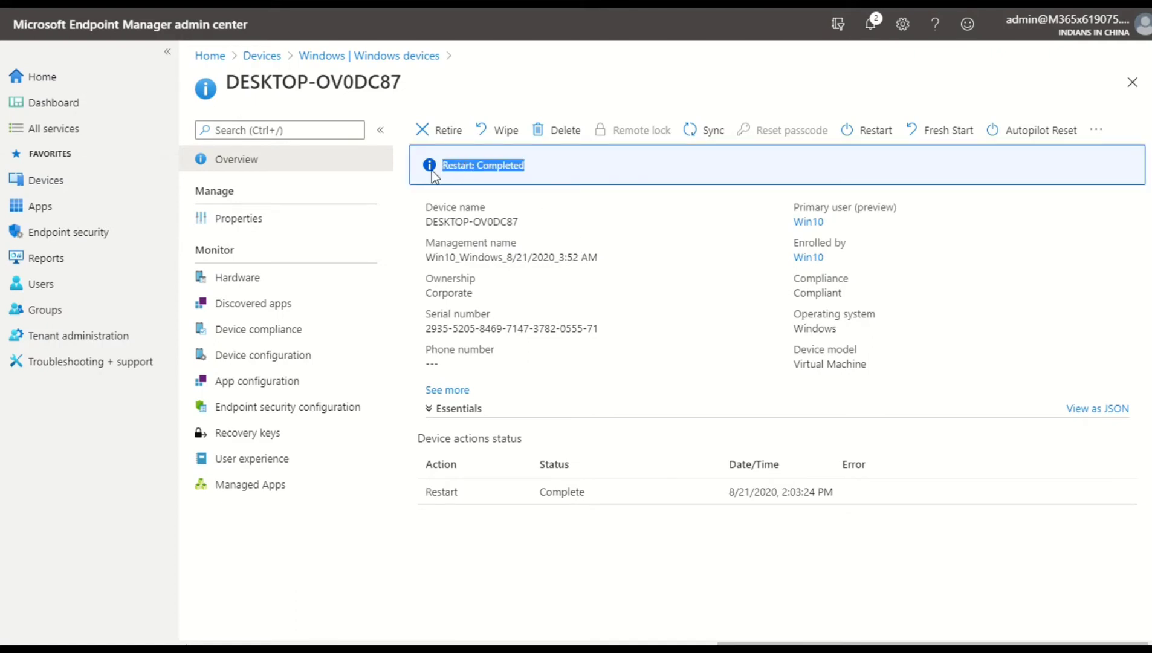
pyautogui.click(563, 179)
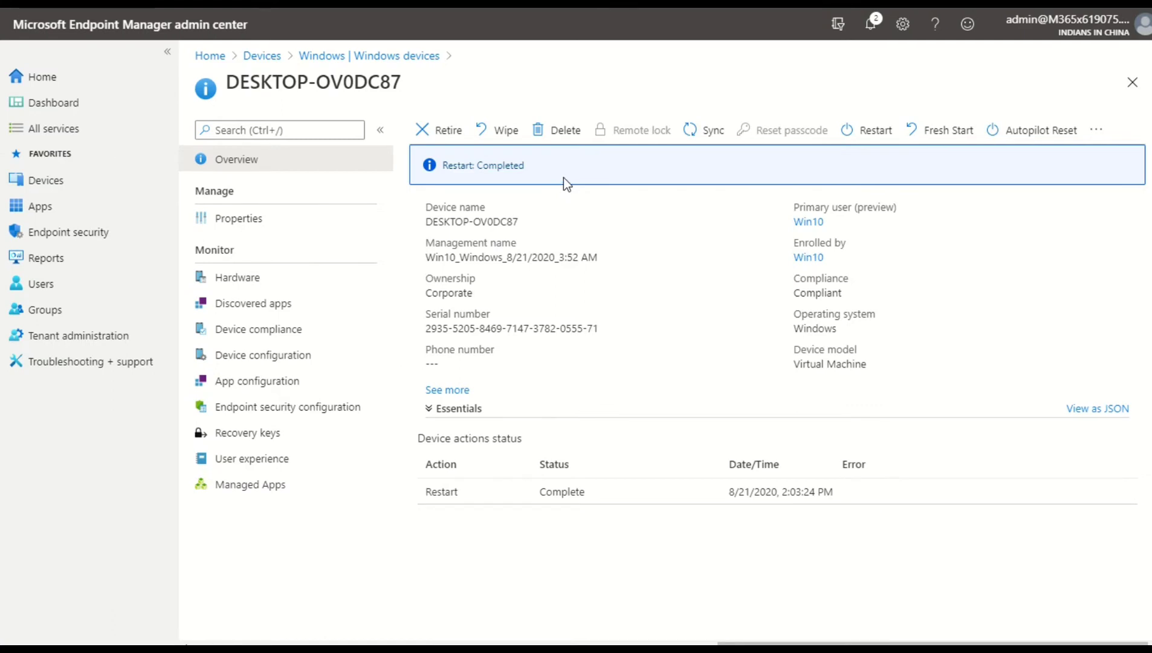
pyautogui.moveTo(563, 177); pyautogui.dragTo(432, 181)
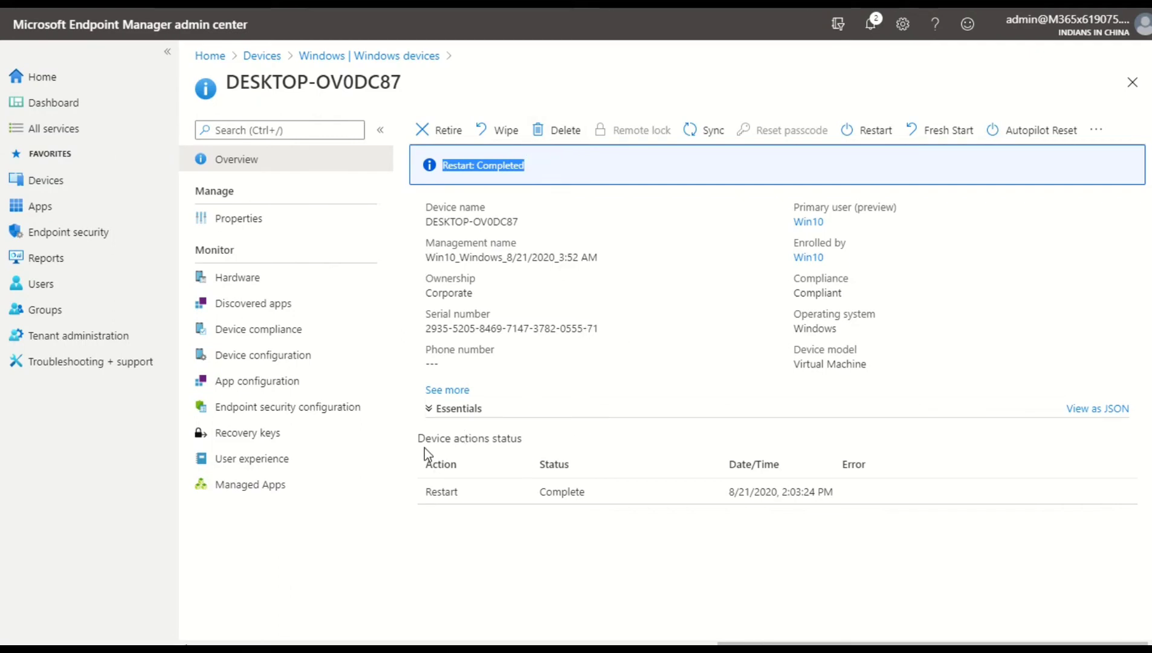
pyautogui.moveTo(420, 448); pyautogui.dragTo(527, 444)
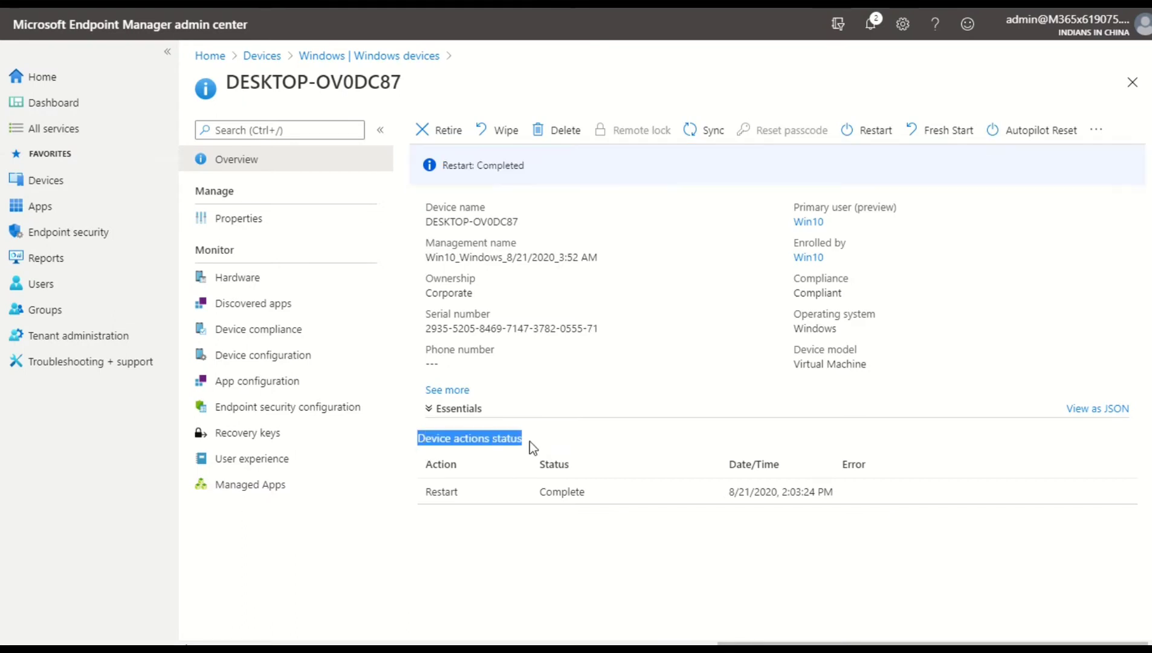
pyautogui.doubleClick(430, 494)
pyautogui.moveTo(572, 511); pyautogui.dragTo(1111, 511)
pyautogui.click(984, 542)
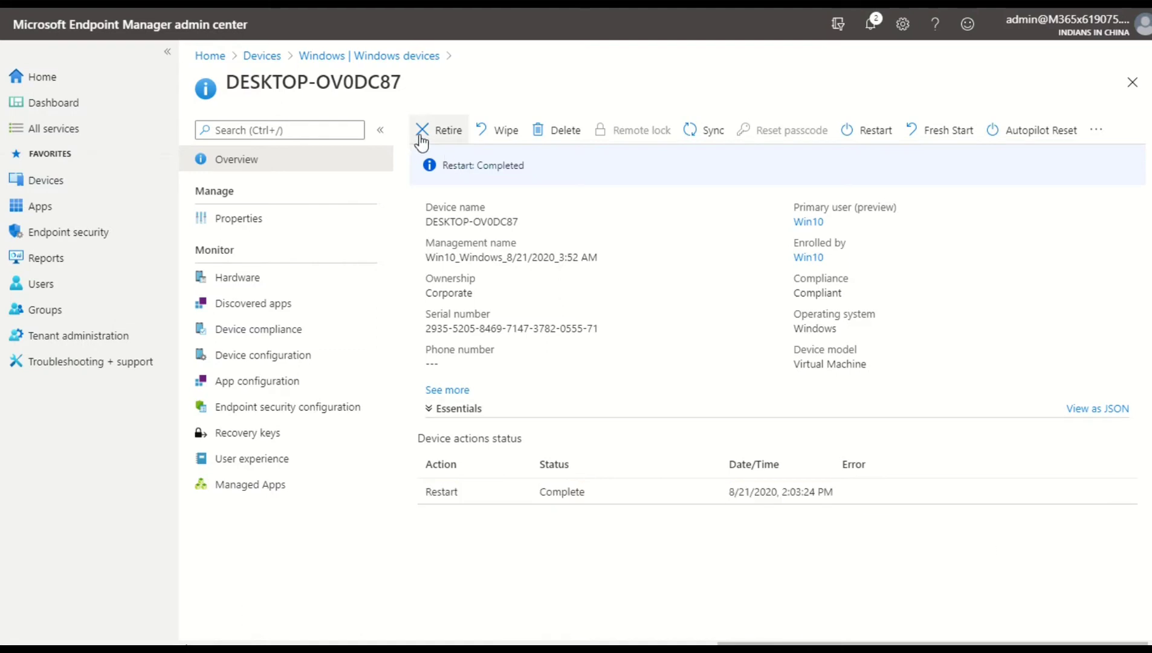
# Browse the extra device actions, then open the Retire confirmation for DESKTOP-OV0DC87 and decline it
pyautogui.click(1097, 131)
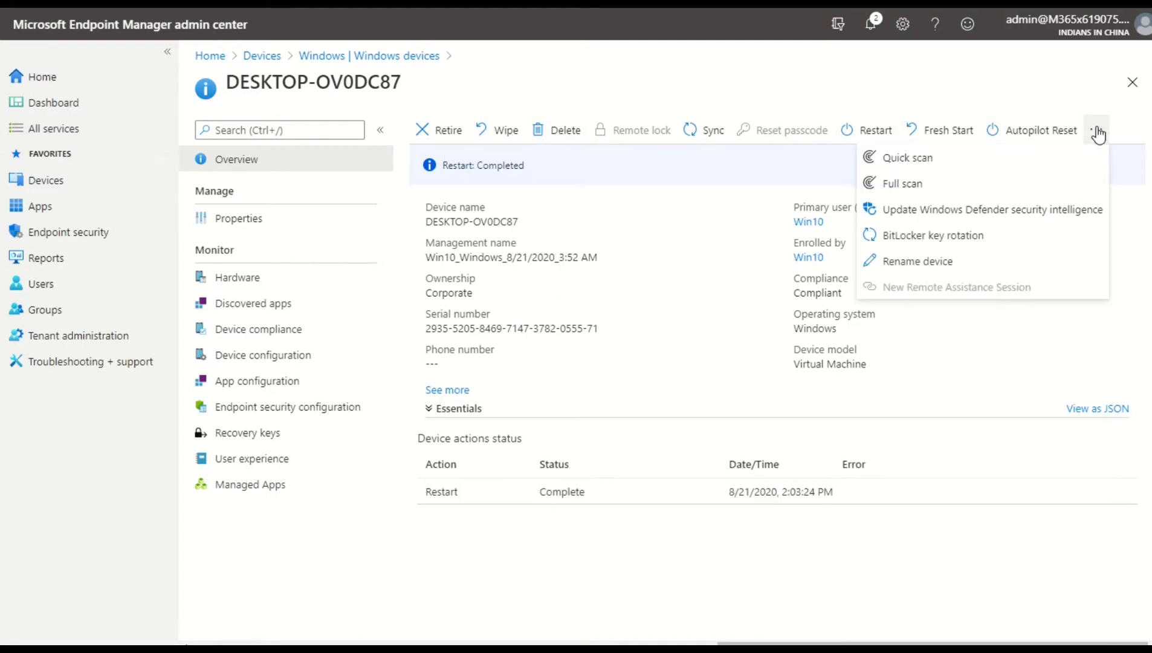
pyautogui.click(961, 74)
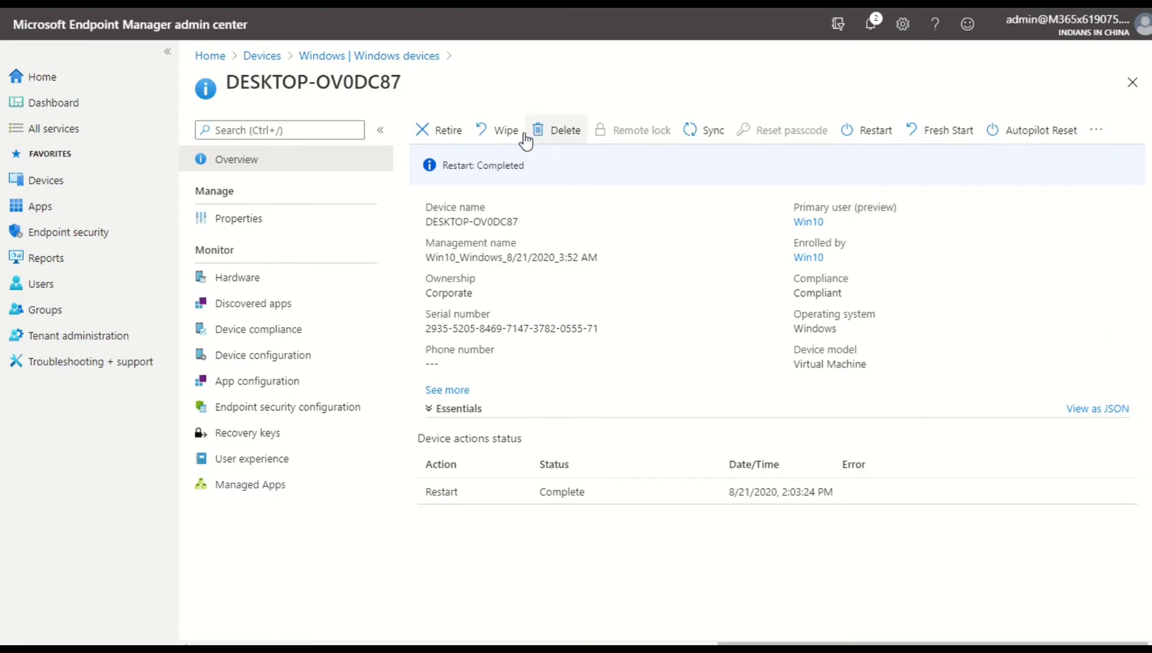
pyautogui.click(448, 130)
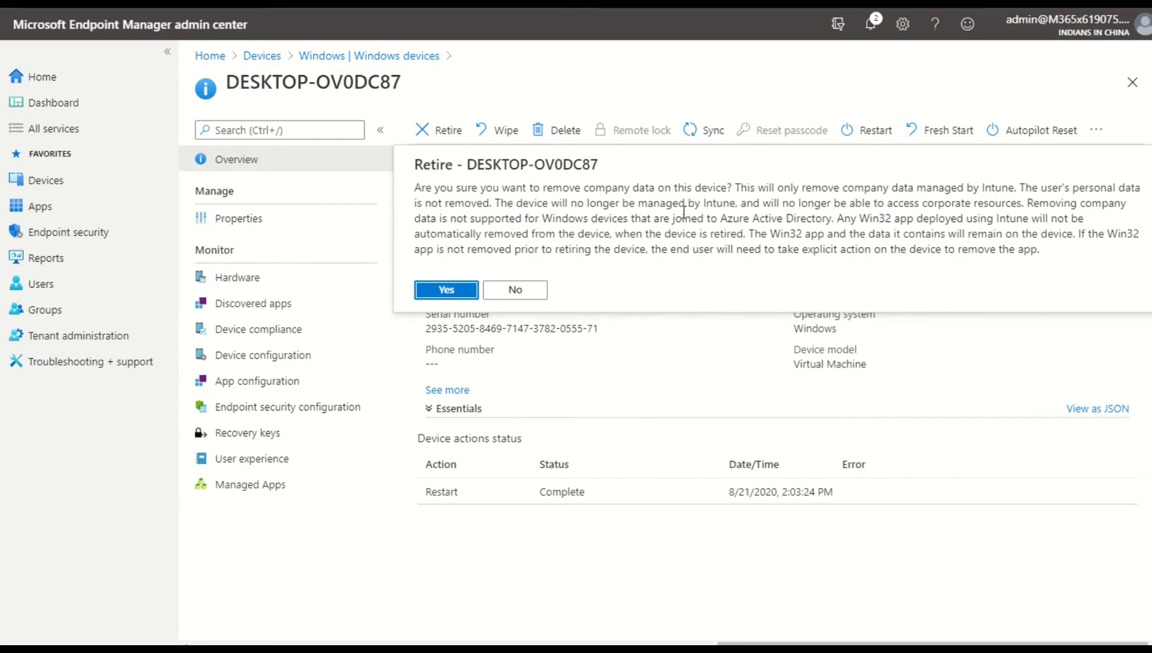
pyautogui.click(514, 292)
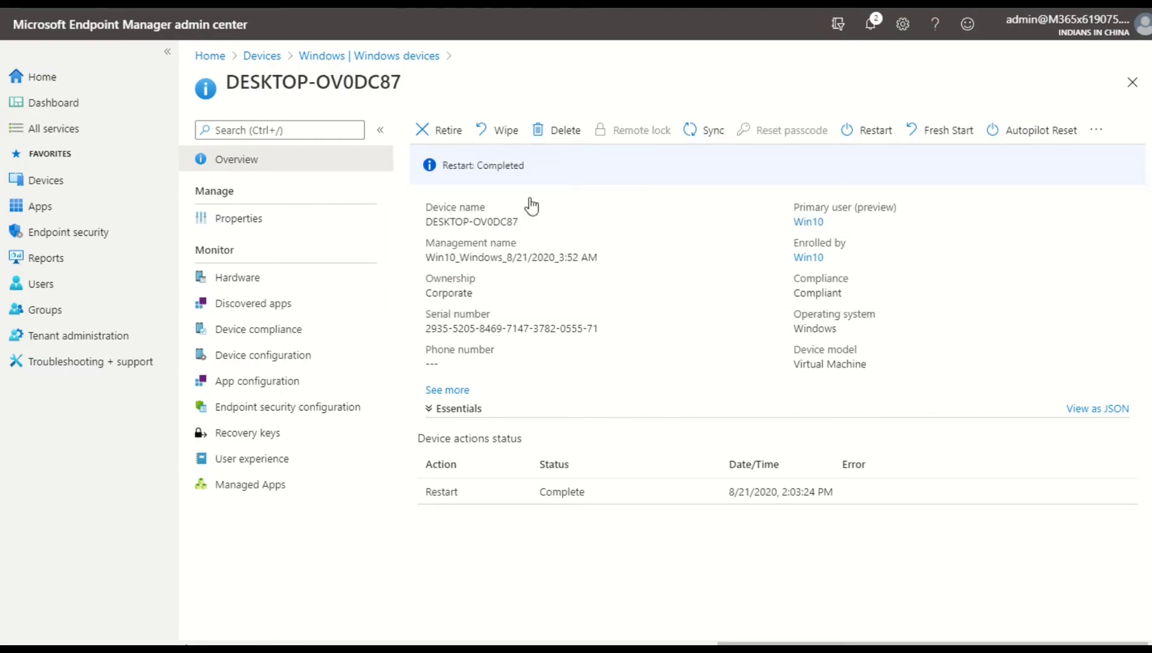
# Open the Wipe dialog, toggle its keep-enrollment and power-loss options, and dismiss it without wiping
pyautogui.click(506, 131)
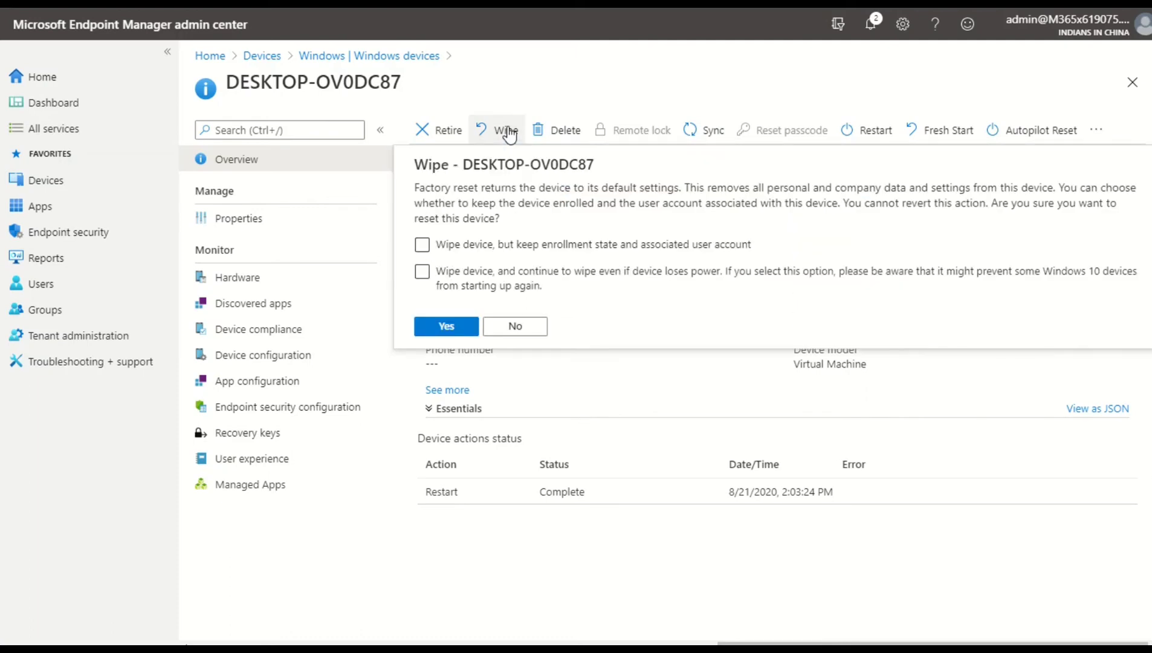
pyautogui.click(511, 245)
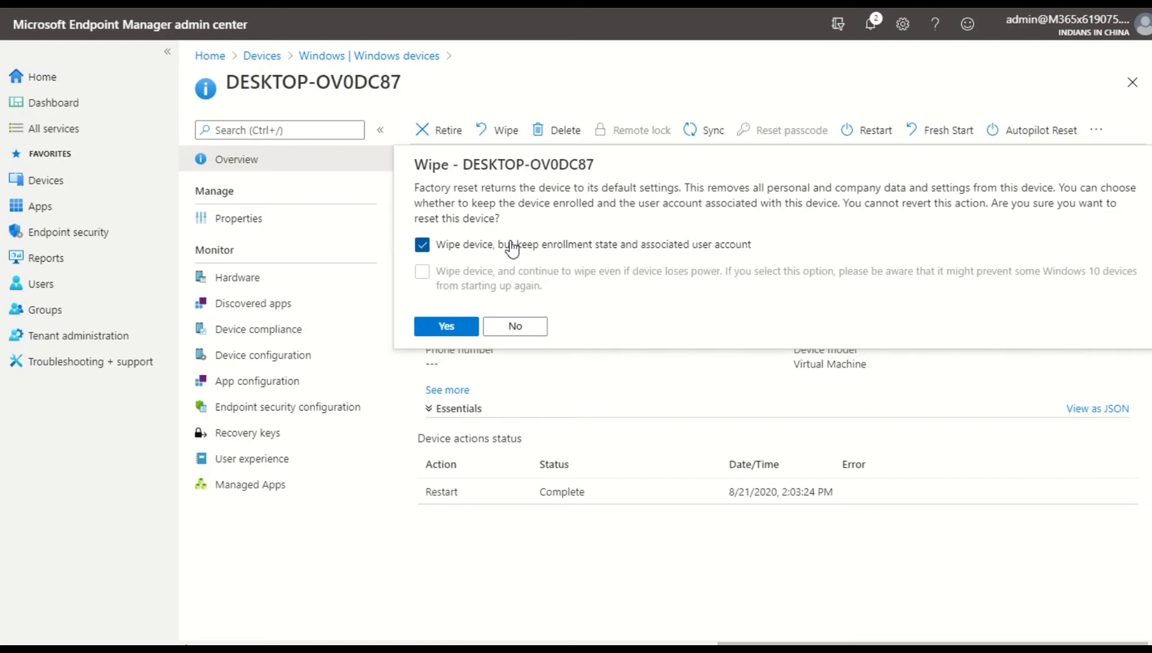
pyautogui.click(511, 246)
pyautogui.click(509, 288)
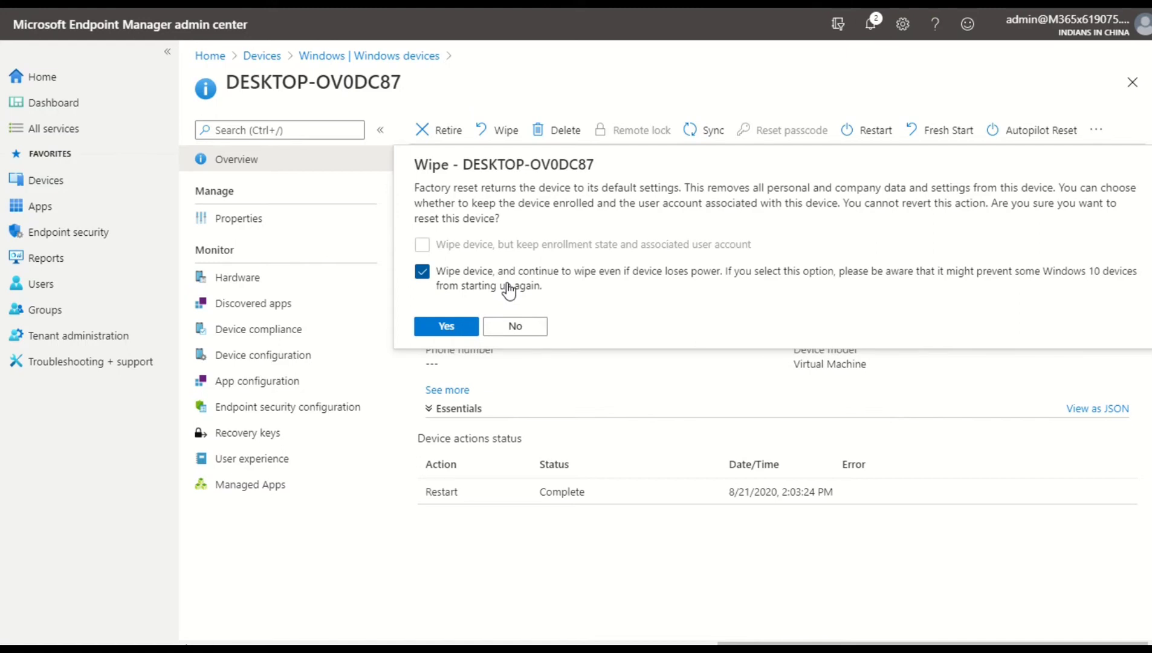
pyautogui.click(508, 287)
pyautogui.click(570, 56)
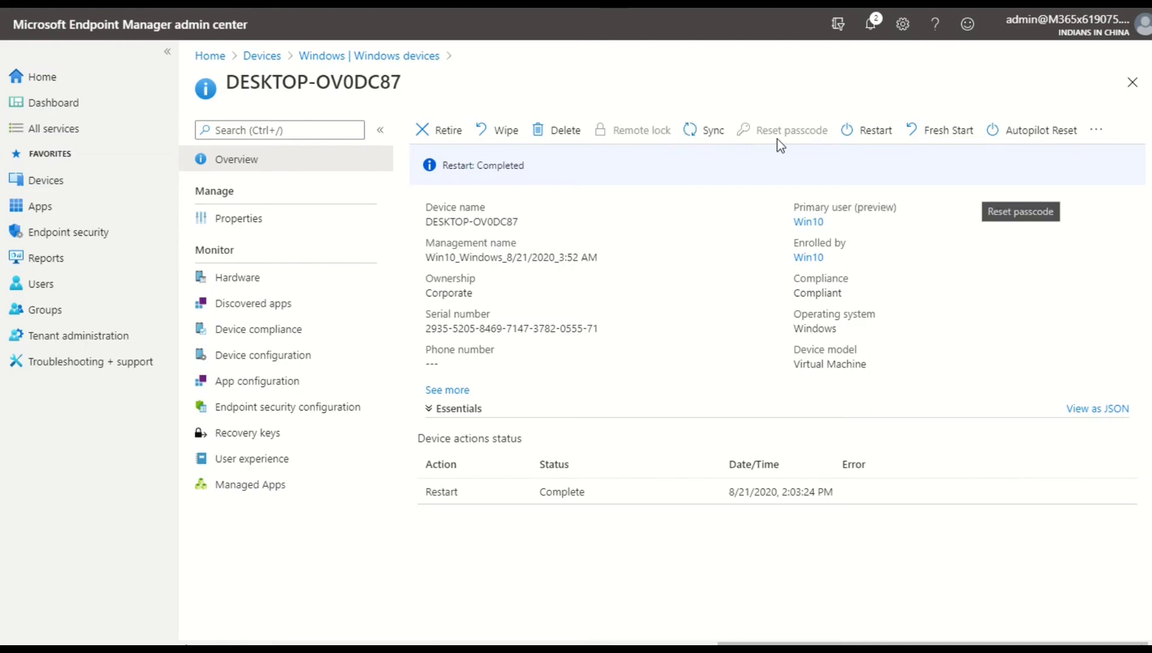
# Sync DESKTOP-OV0DC87 with Intune and confirm the sync
pyautogui.click(704, 130)
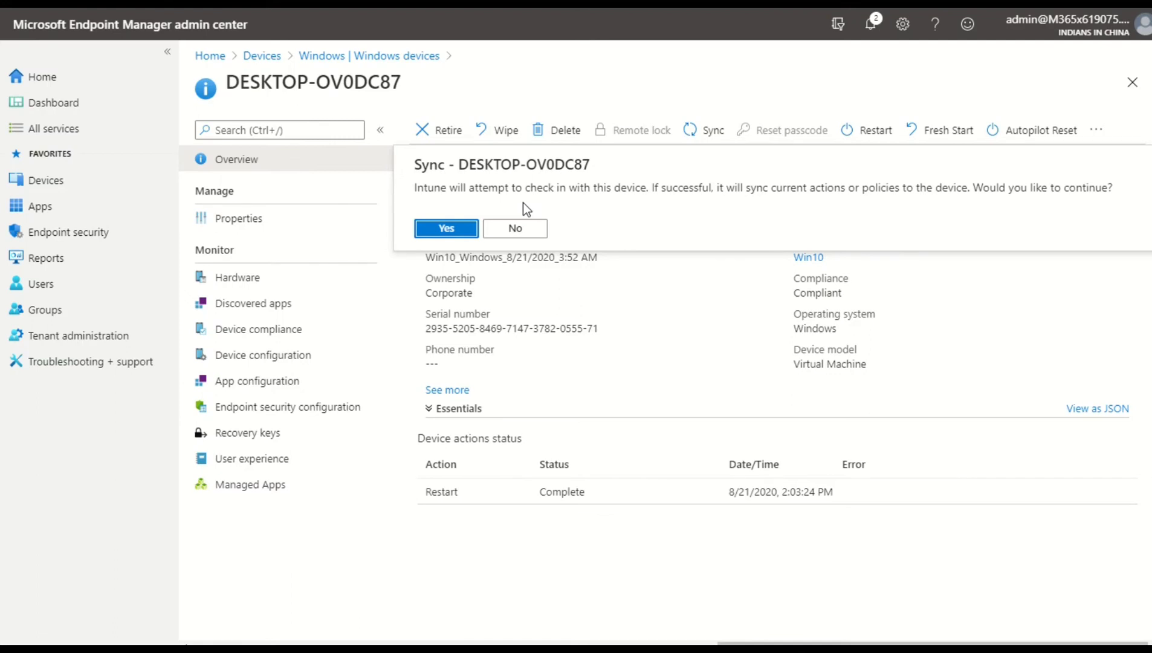
pyautogui.click(463, 227)
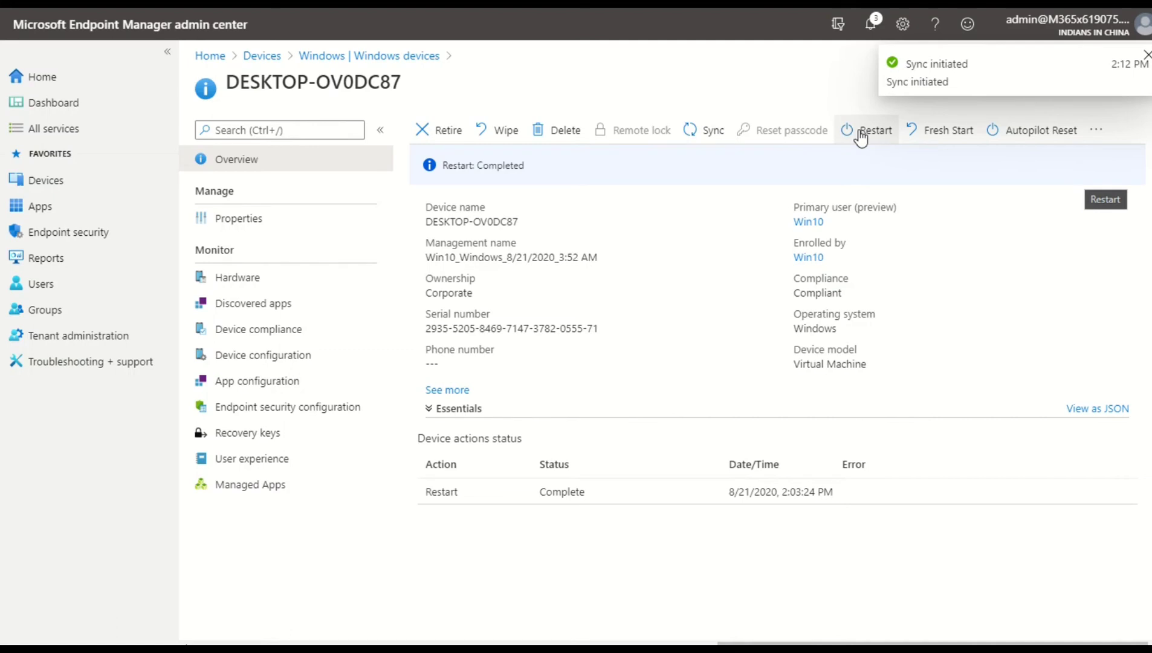
# Open the Fresh Start dialog, toggle the retain user data option, and decline it
pyautogui.click(950, 132)
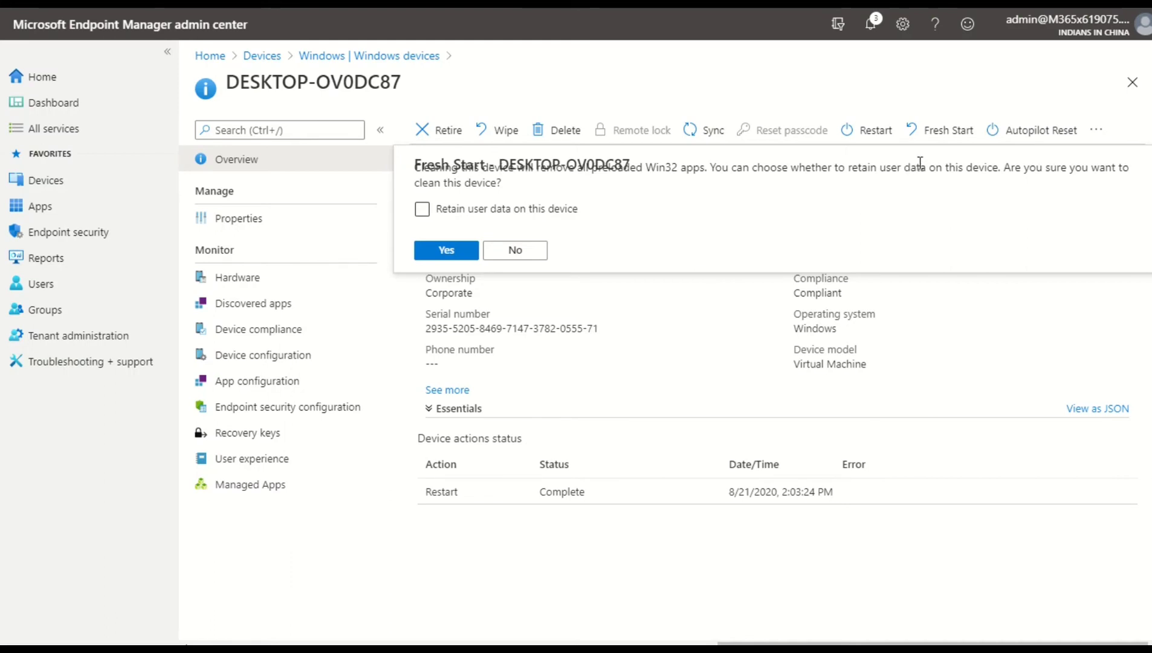
pyautogui.click(493, 209)
pyautogui.click(504, 215)
pyautogui.click(504, 214)
pyautogui.click(492, 212)
pyautogui.click(492, 212)
pyautogui.click(517, 251)
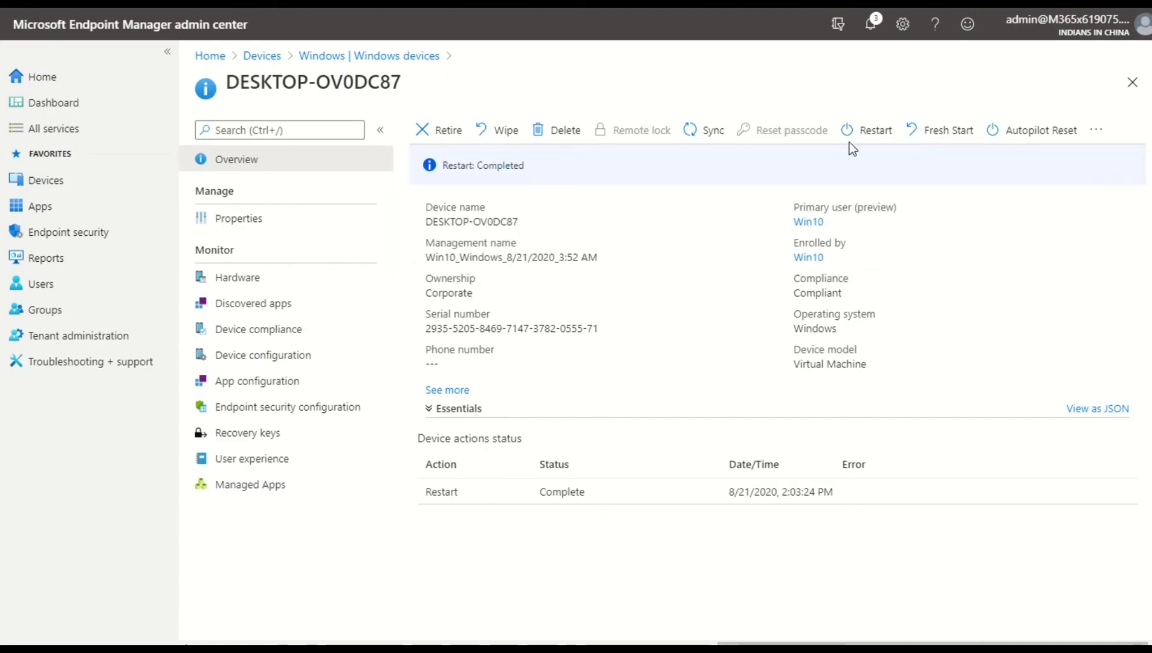
# Open the Autopilot Reset confirmation for the device and decline it
pyautogui.click(1009, 128)
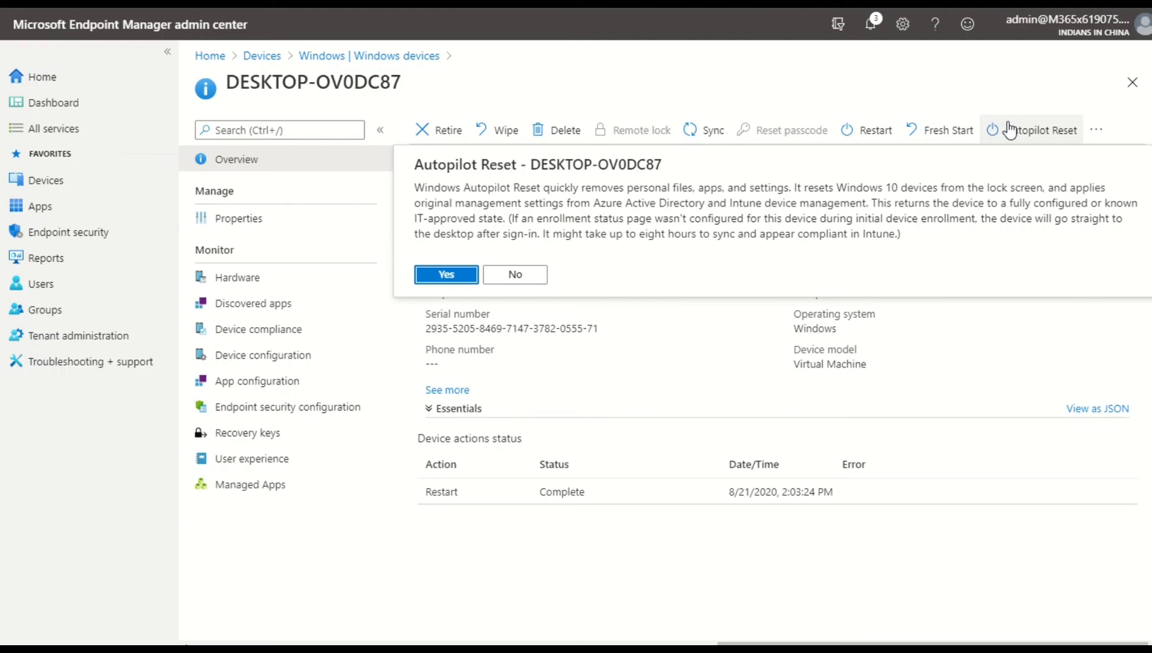
pyautogui.click(520, 280)
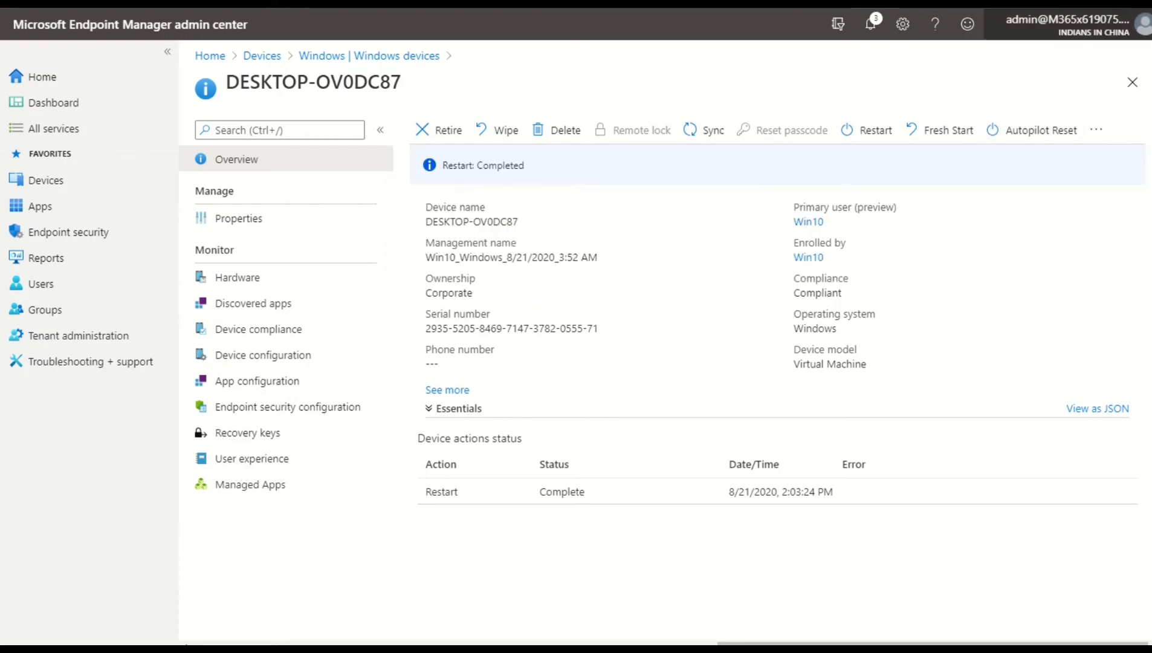
# Run a quick scan on DESKTOP-OV0DC87 from the additional device actions and confirm it
pyautogui.click(1097, 130)
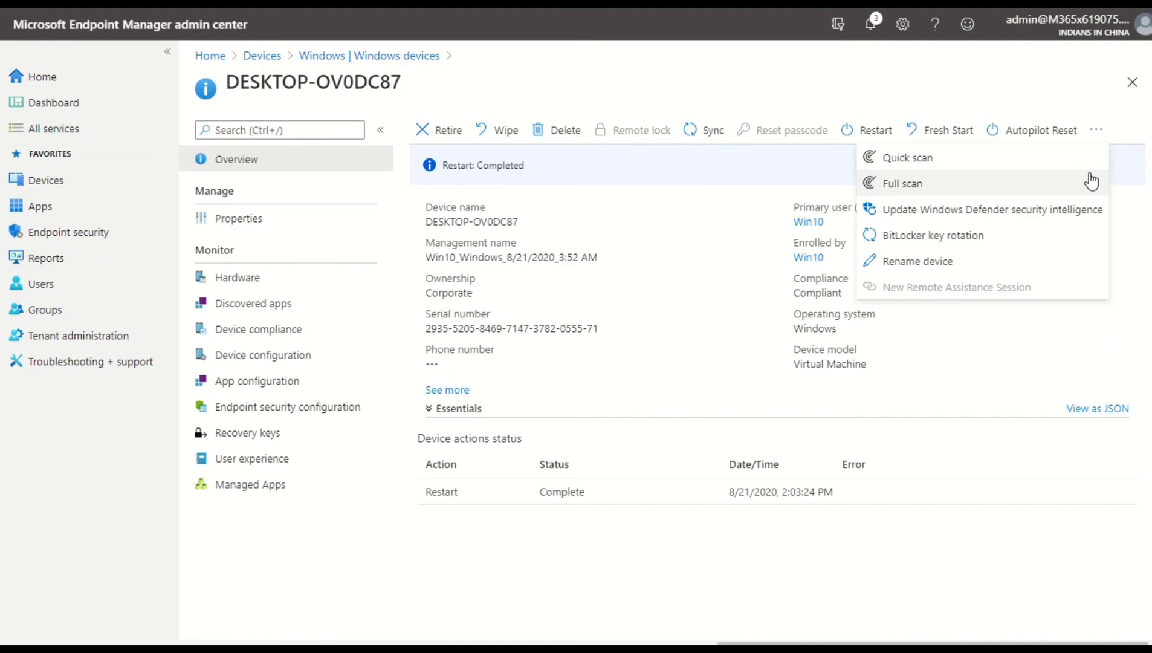
pyautogui.click(1101, 157)
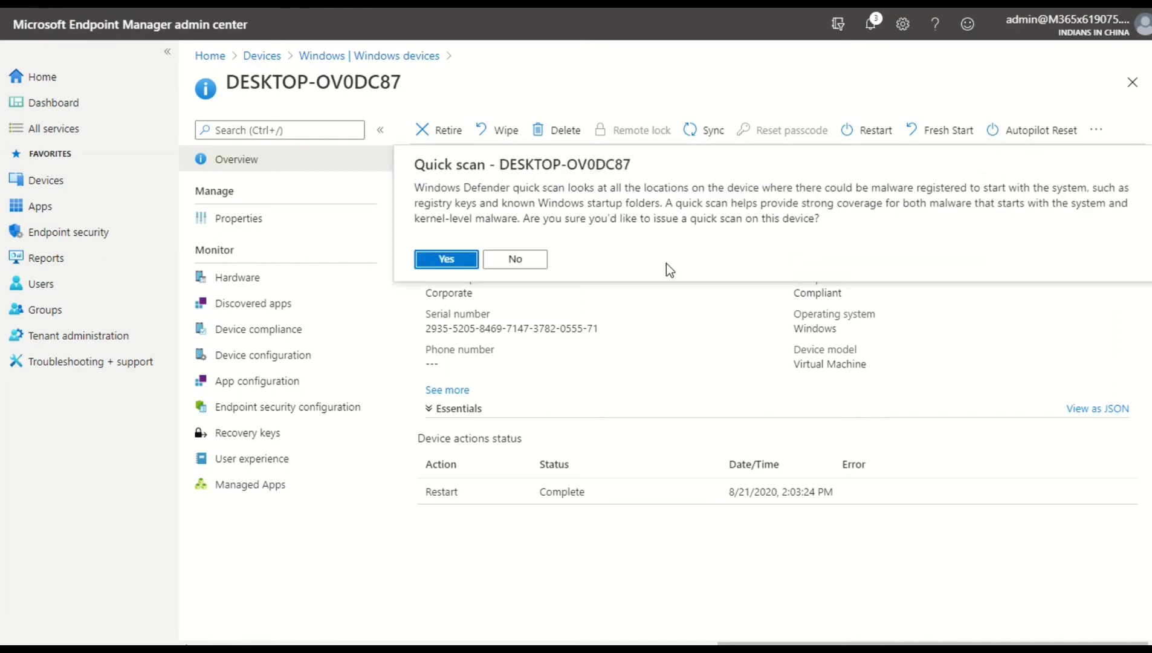
pyautogui.click(446, 259)
# Open the Rename device panel from the additional actions and close it without renaming
pyautogui.click(1096, 129)
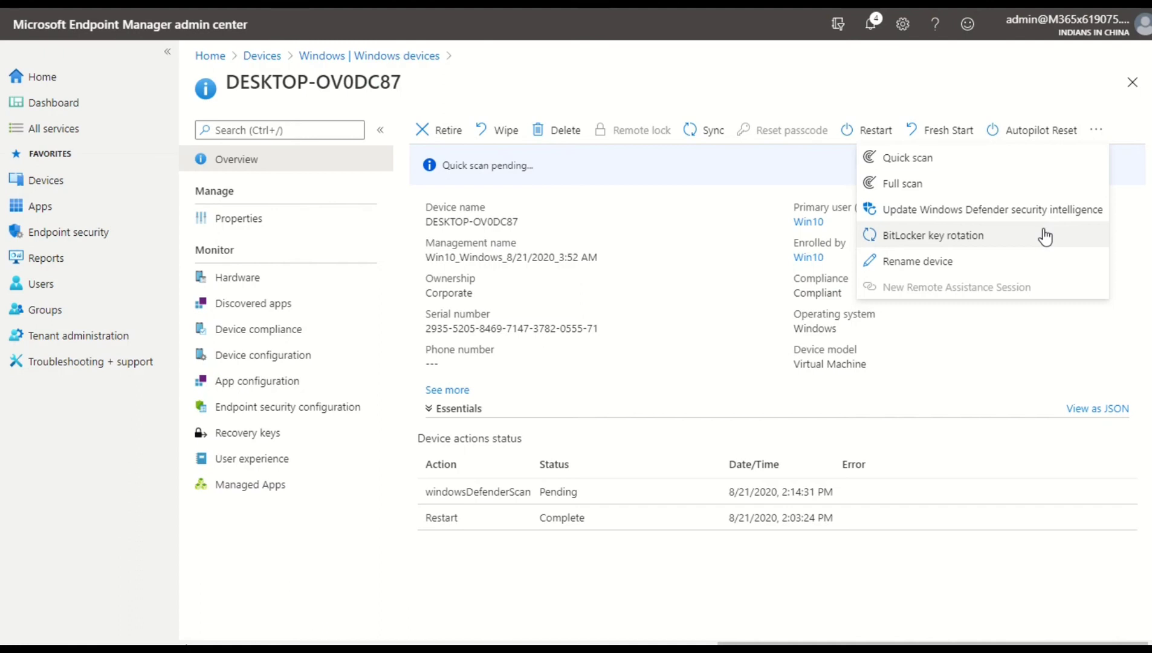
pyautogui.click(1021, 260)
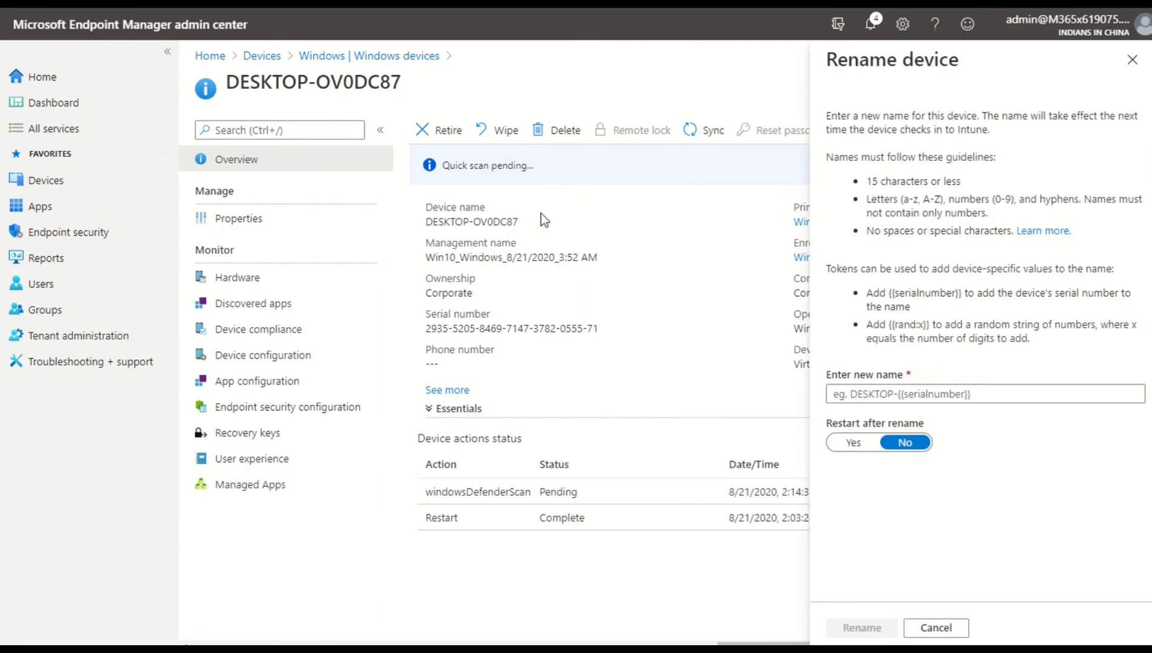
pyautogui.moveTo(540, 214); pyautogui.dragTo(444, 215)
pyautogui.click(1128, 64)
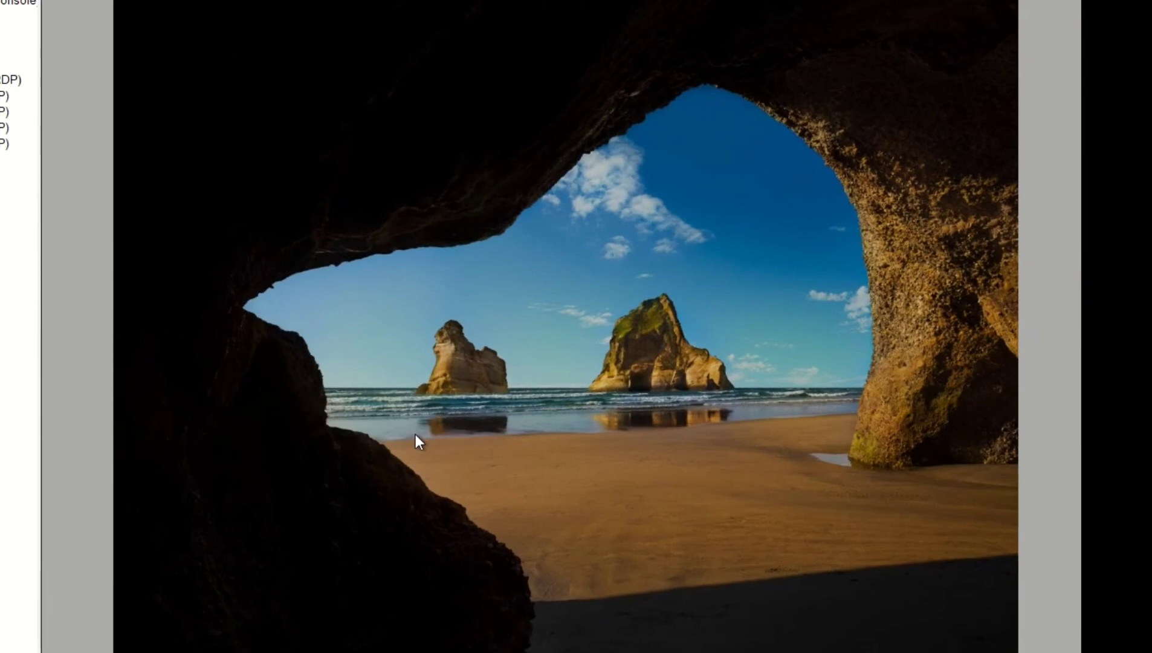
# Switch to the Windows 10 virtual machine and open Command Prompt by searching for cmd
pyautogui.click(415, 434)
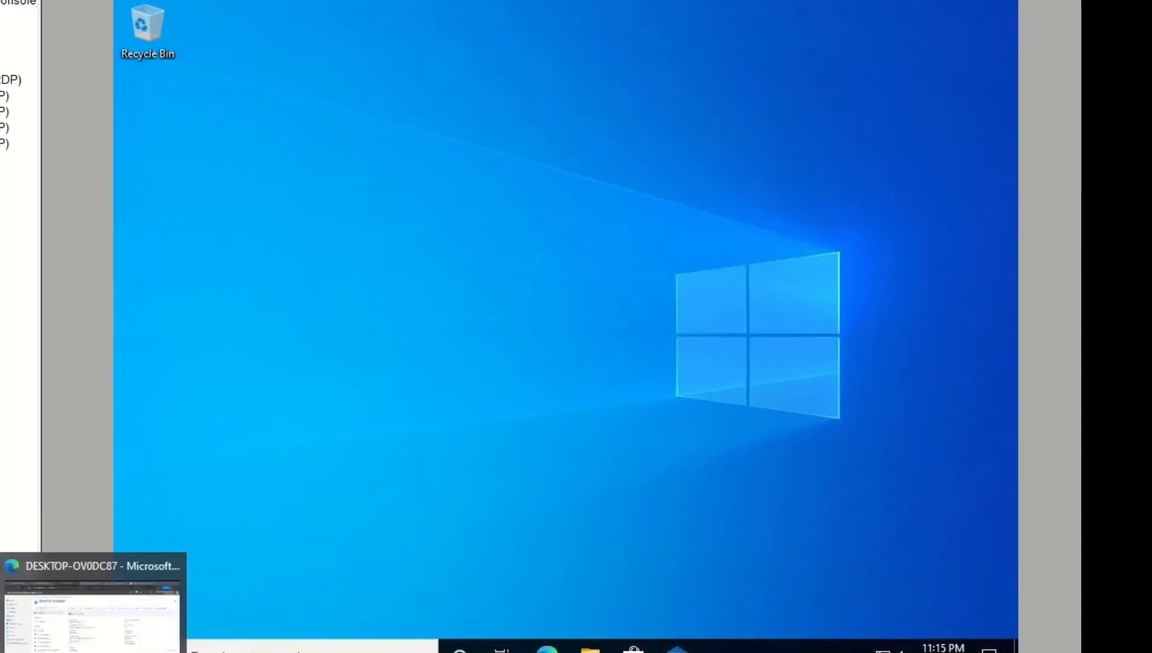
pyautogui.click(97, 646)
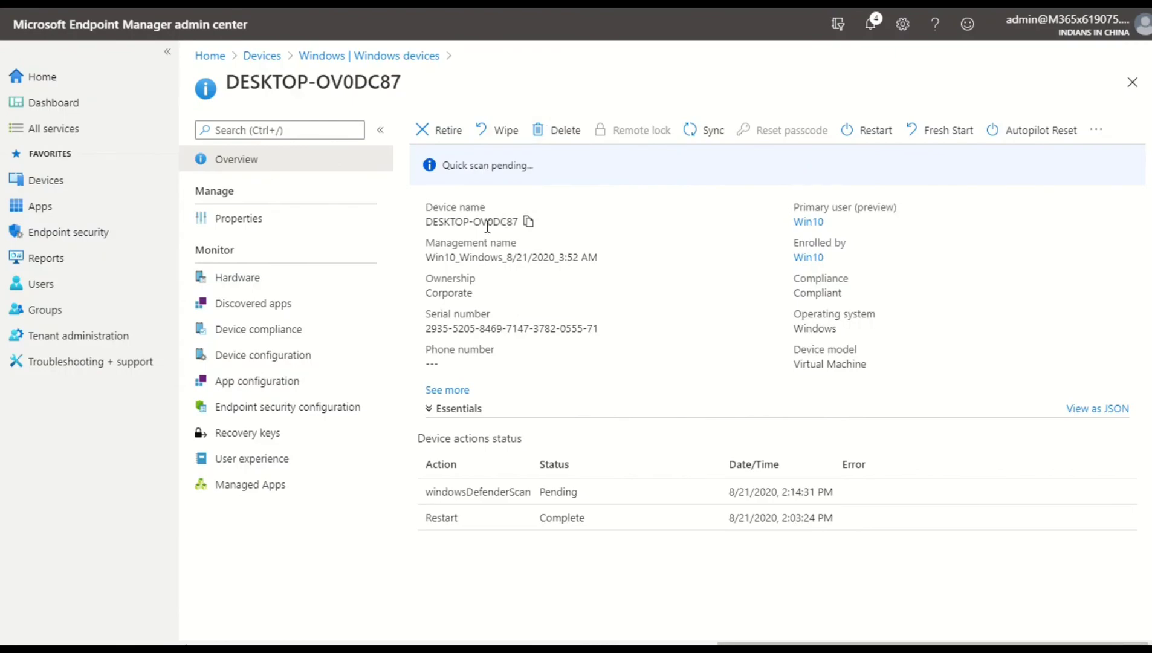
pyautogui.hotkey('alt', 'Tab')
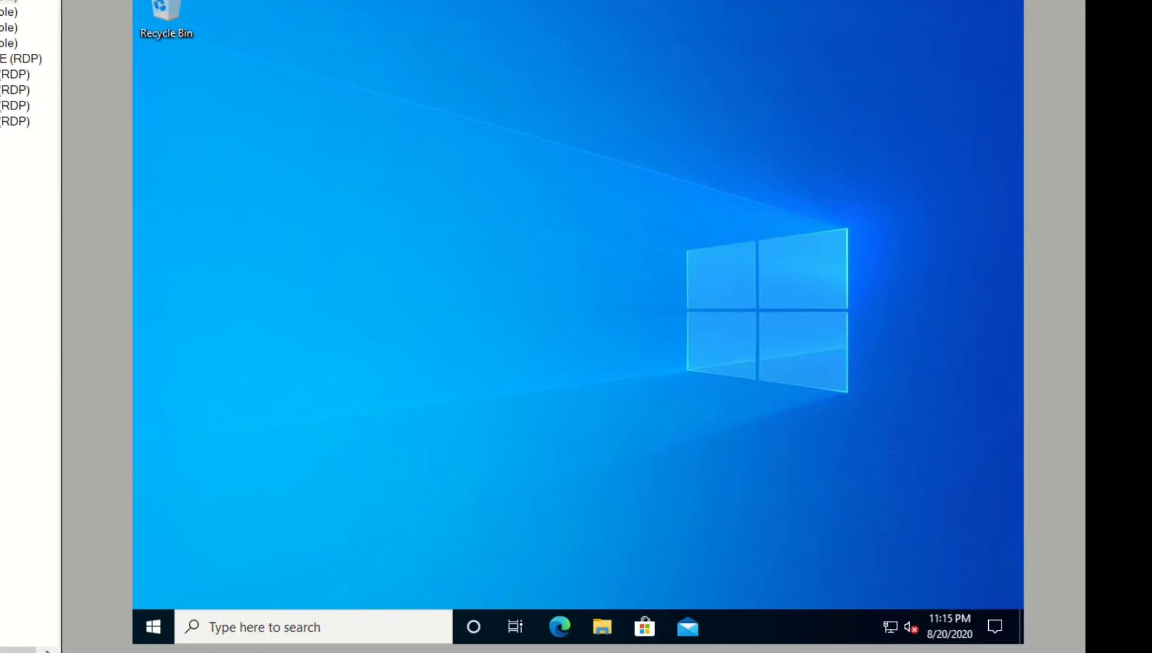
pyautogui.click(281, 617)
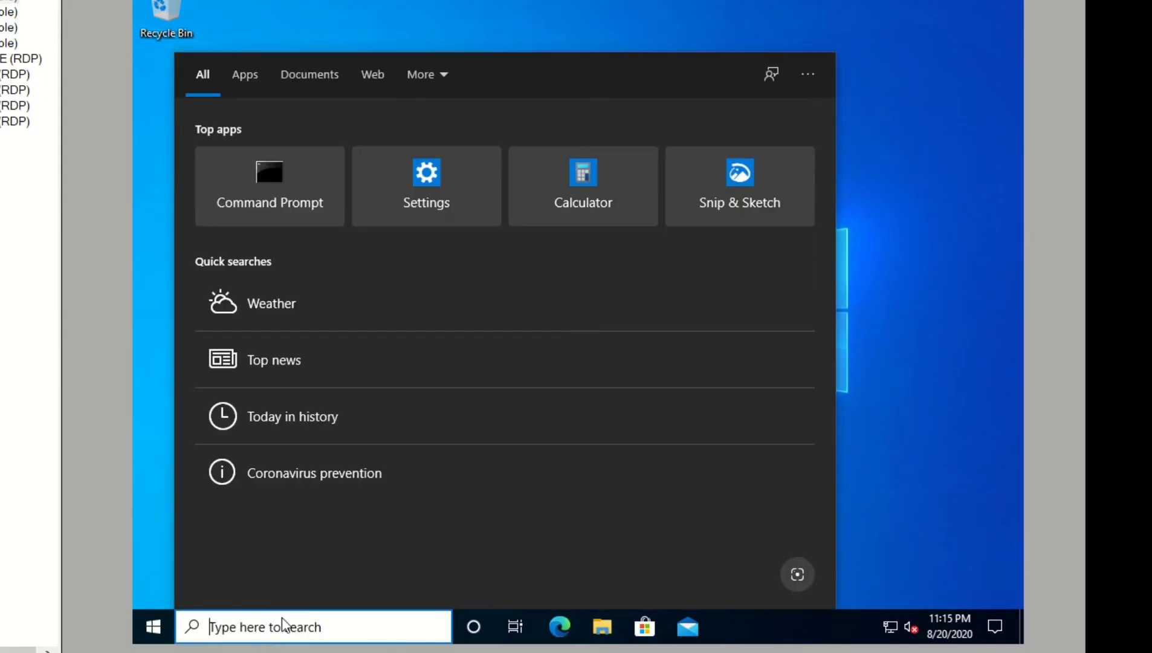
pyautogui.write('cmd')
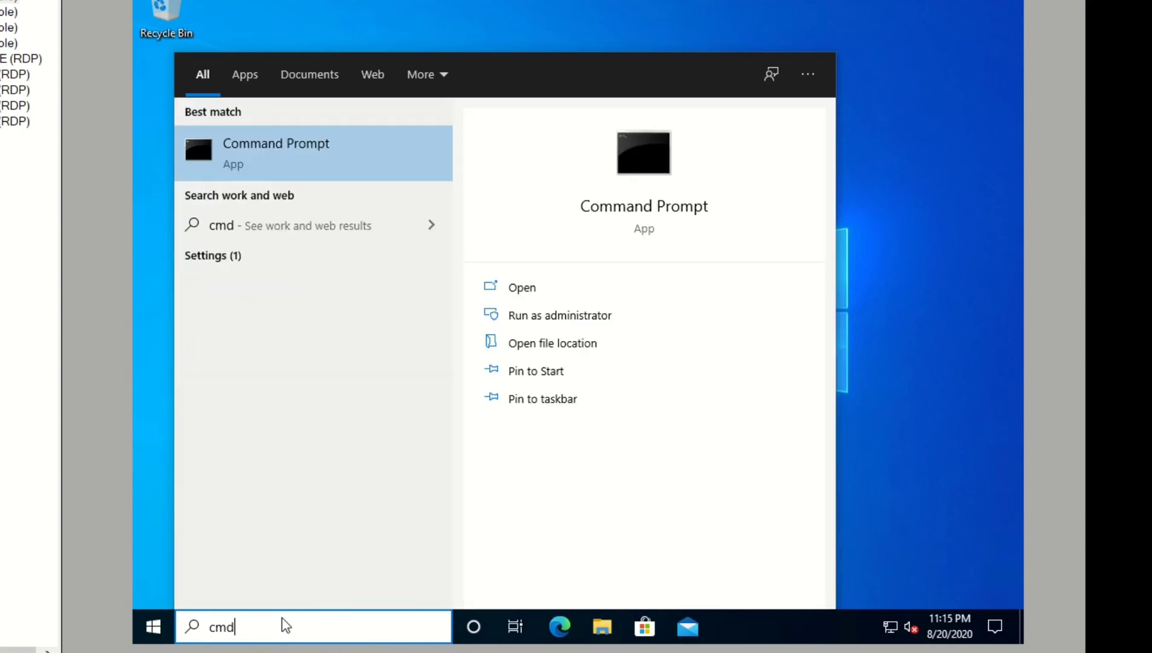
pyautogui.press('Return')
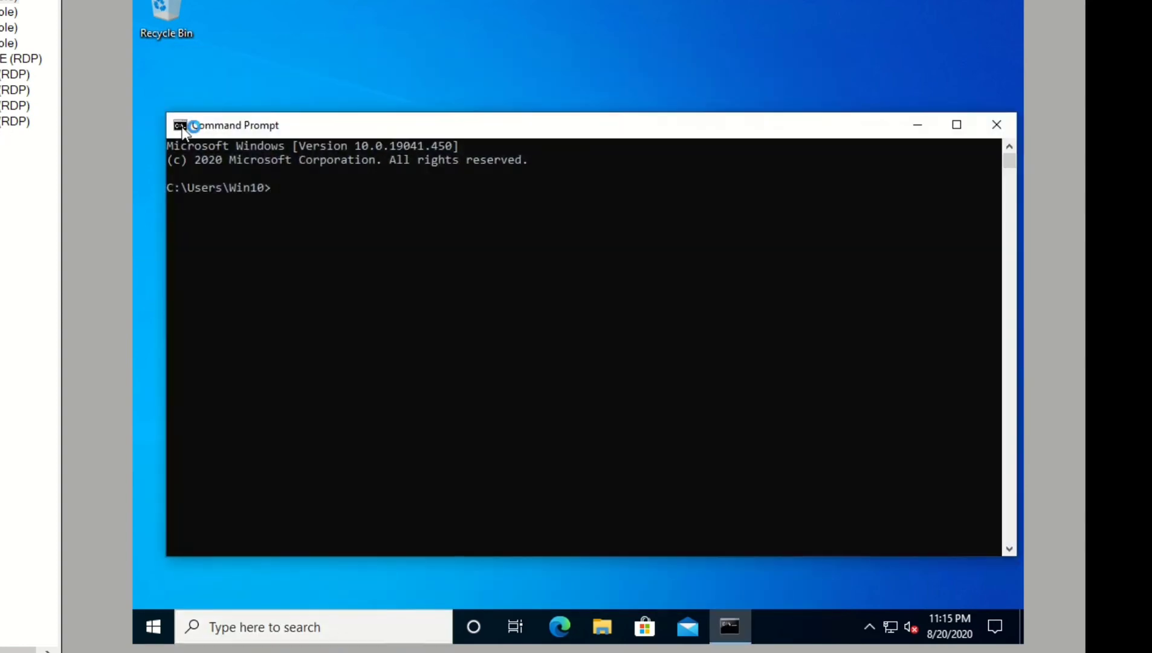
# Run the hostname command in Command Prompt and close the window
pyautogui.click(321, 196)
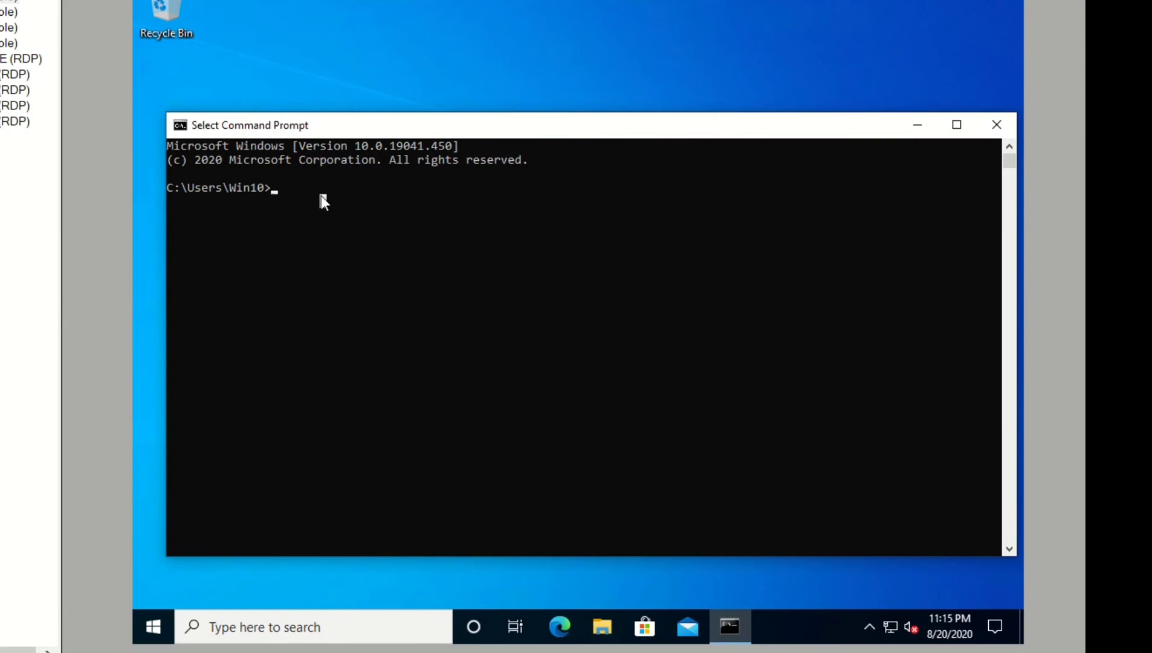
pyautogui.write('hostname')
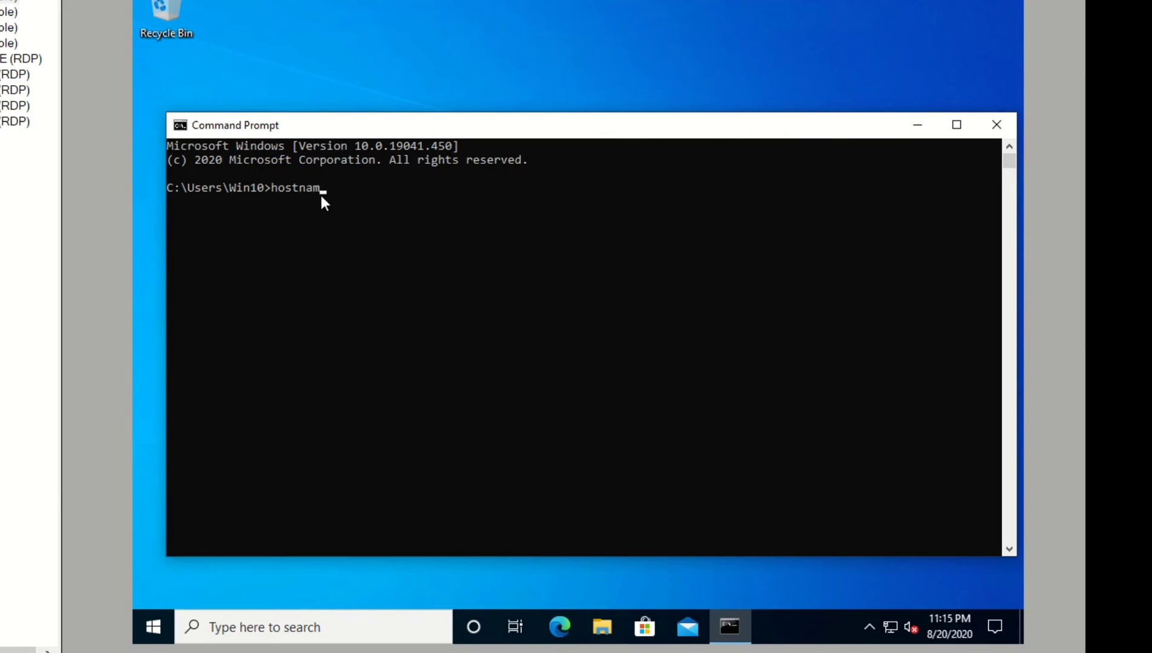
pyautogui.press('Return')
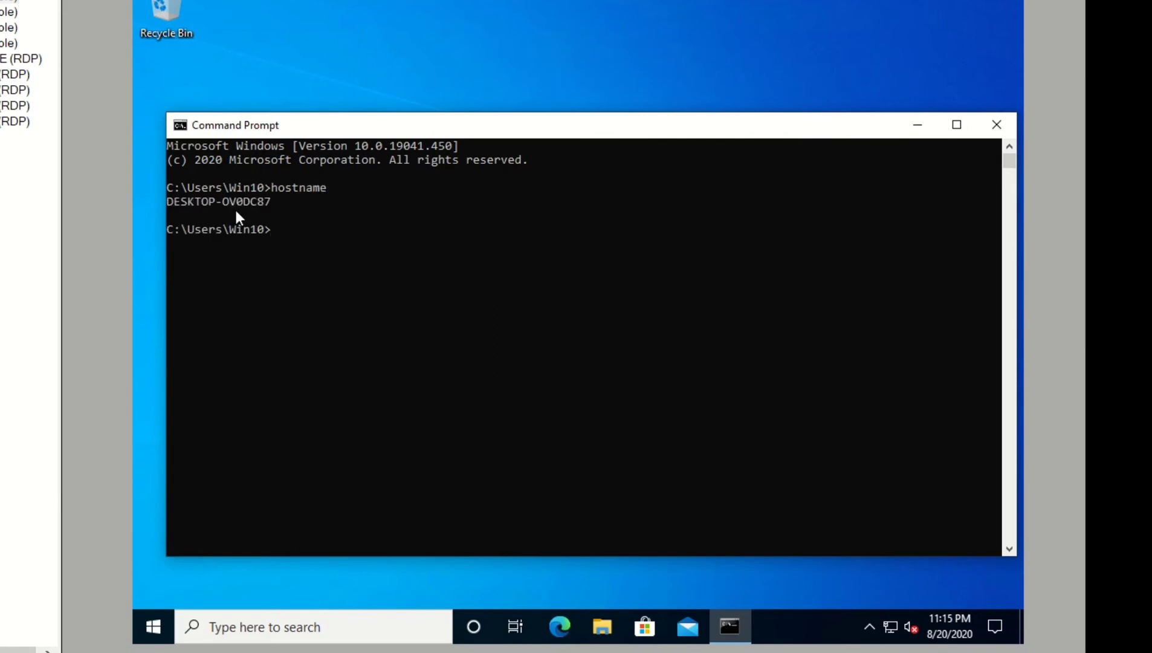
pyautogui.click(995, 124)
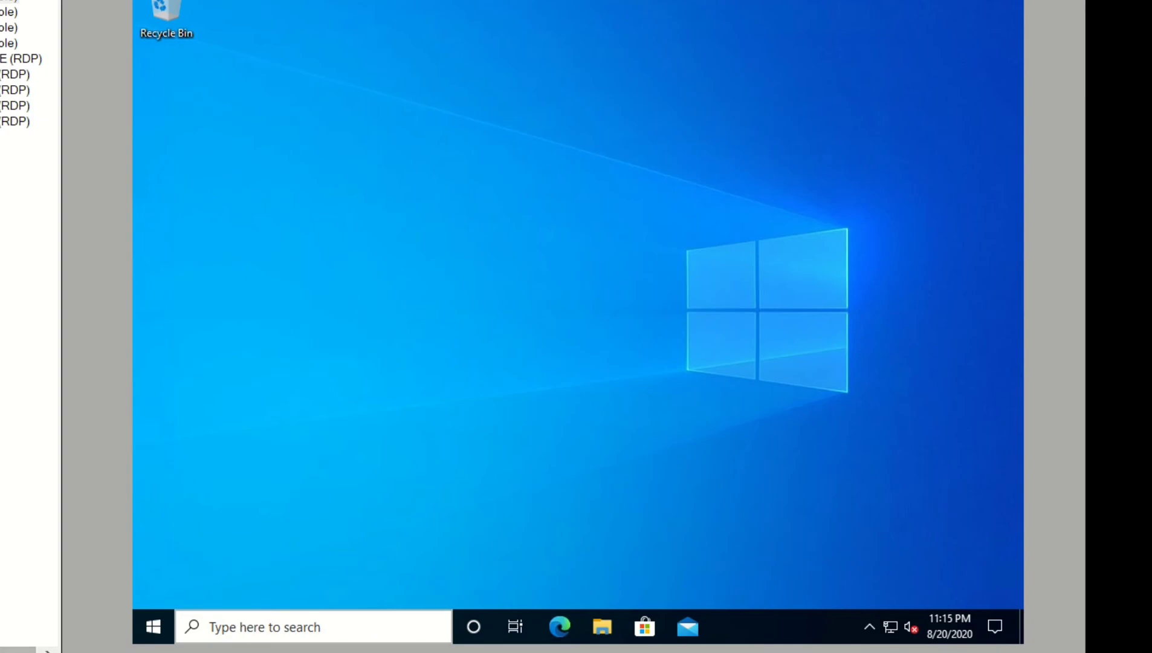
# Restart the device remotely from the portal, confirm it, and close the sign-out notice on the device
pyautogui.click(85, 638)
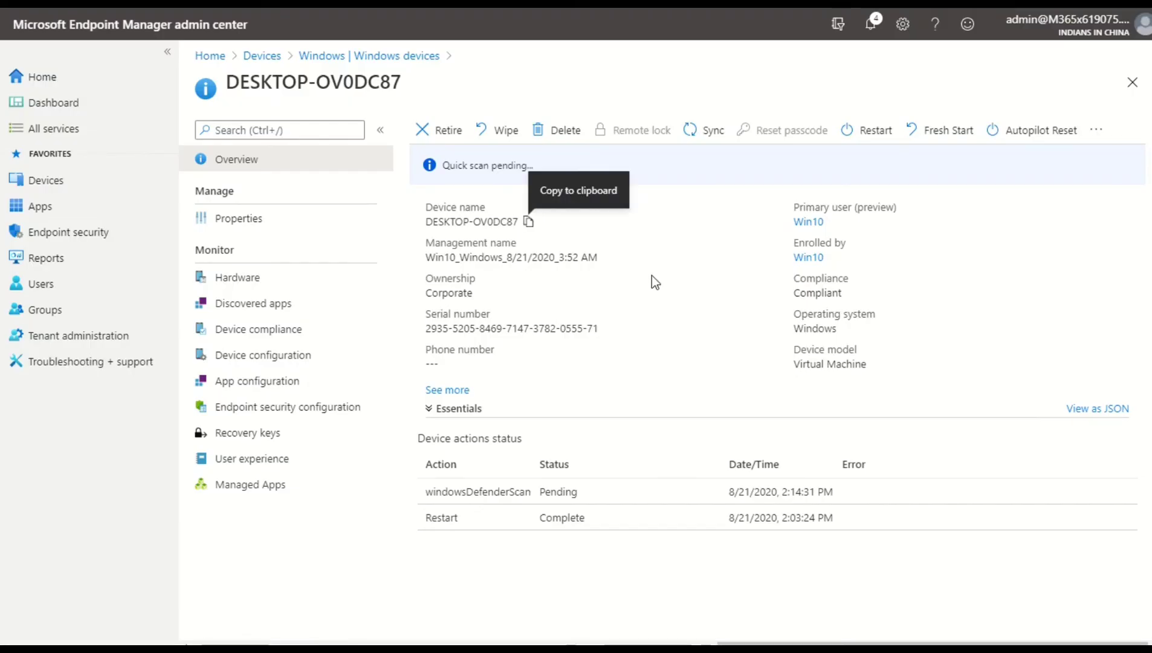
pyautogui.click(857, 133)
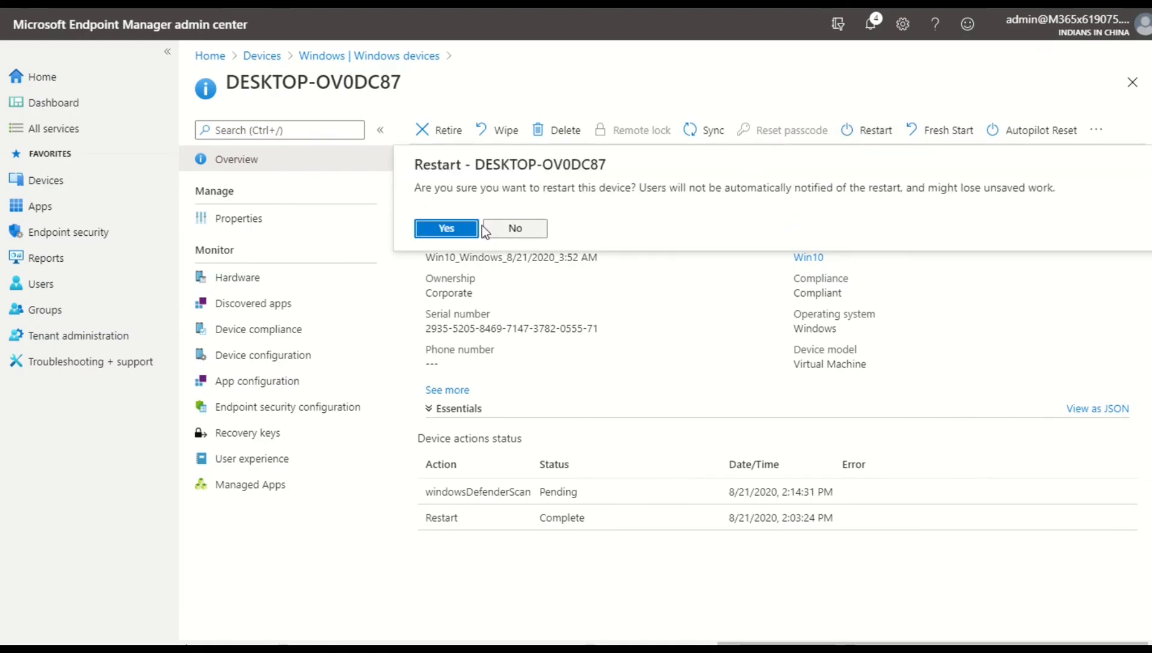
pyautogui.click(455, 227)
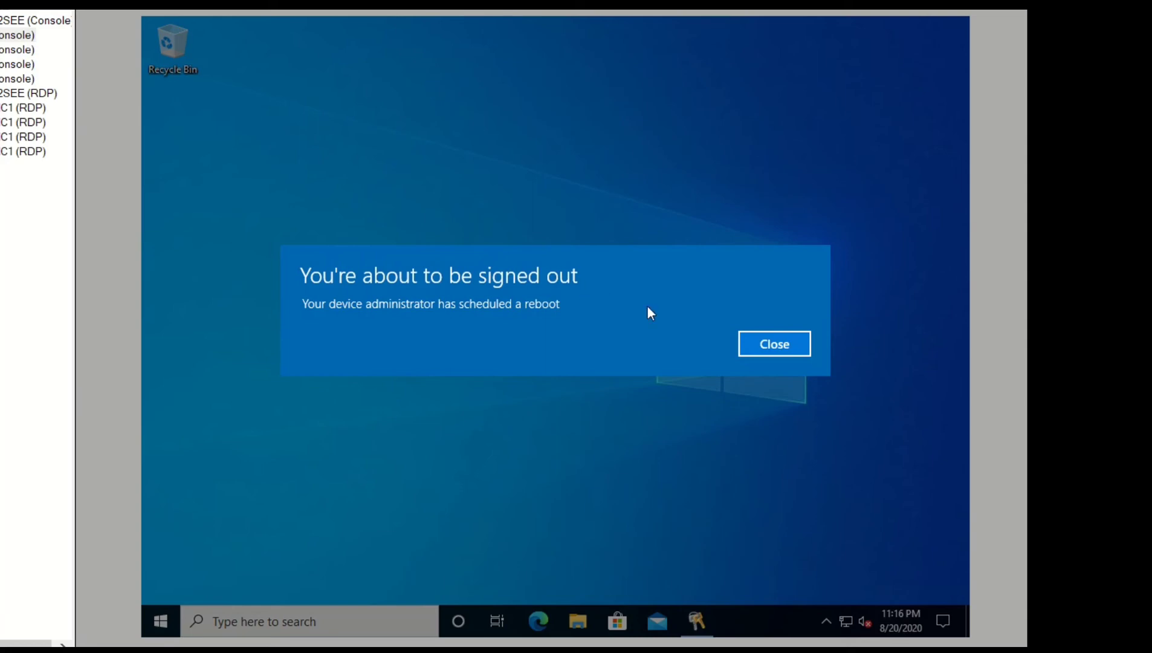
pyautogui.click(749, 343)
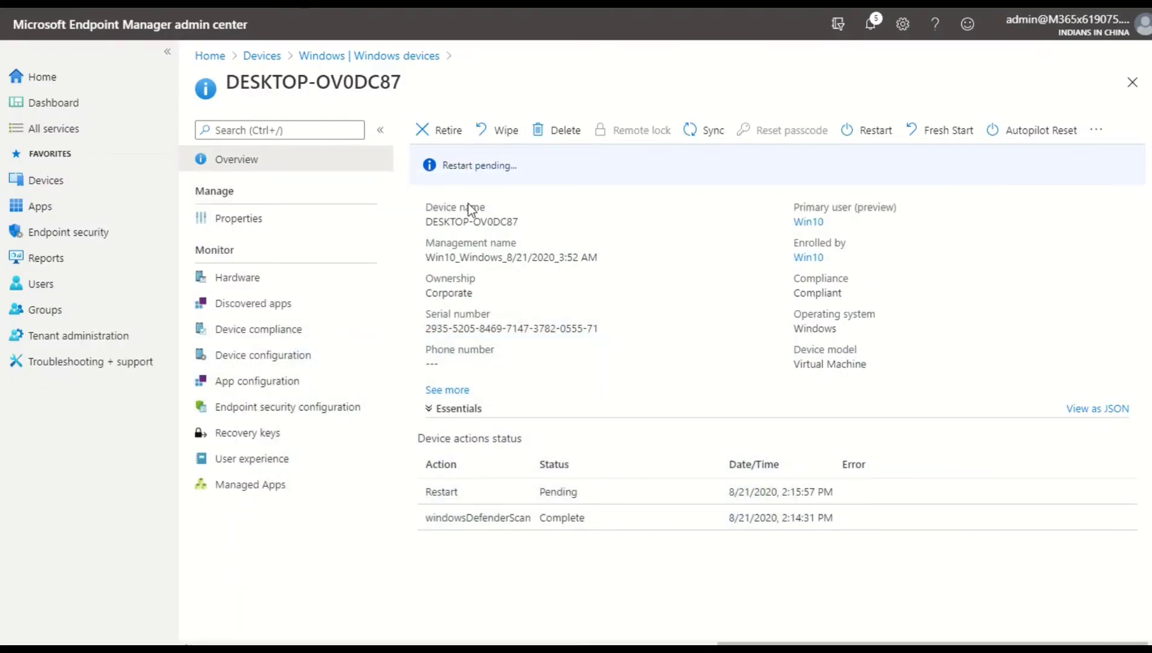
# Open the device's Properties page and select the management name text
pyautogui.click(339, 221)
pyautogui.click(336, 168)
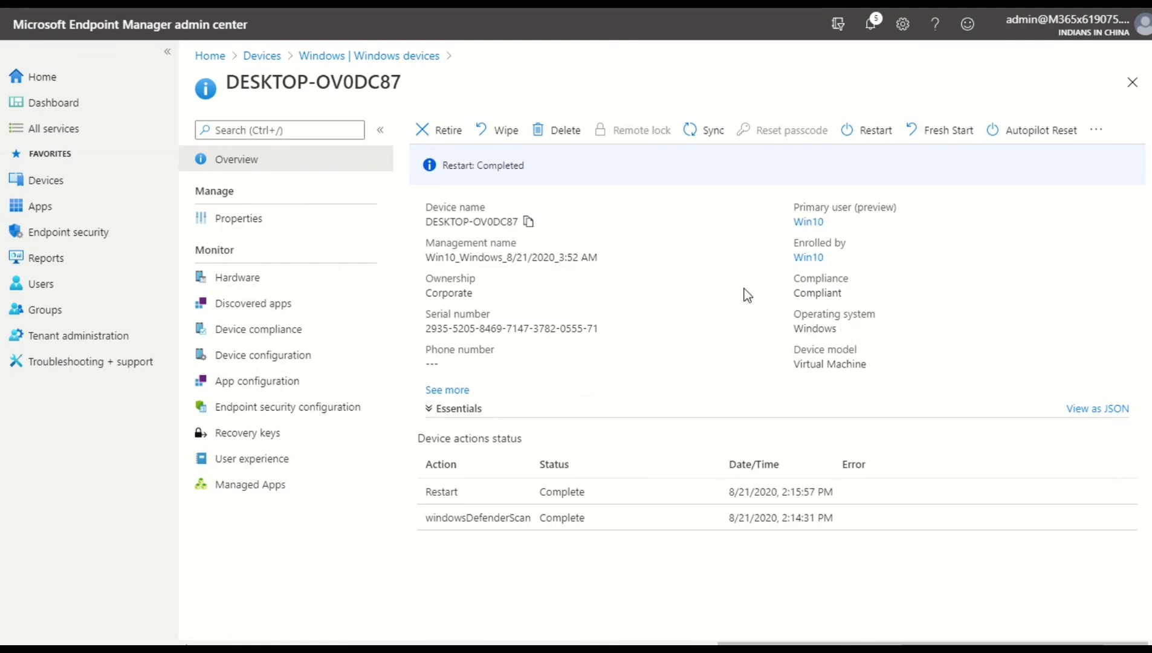
pyautogui.click(250, 219)
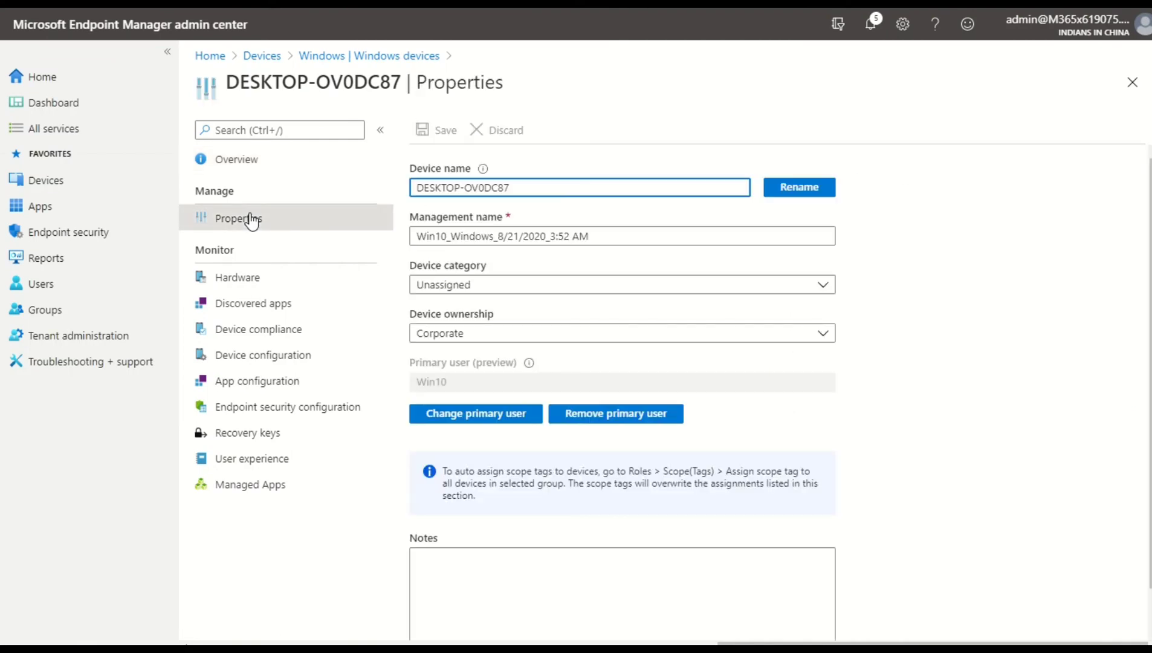
pyautogui.moveTo(427, 236); pyautogui.dragTo(616, 236)
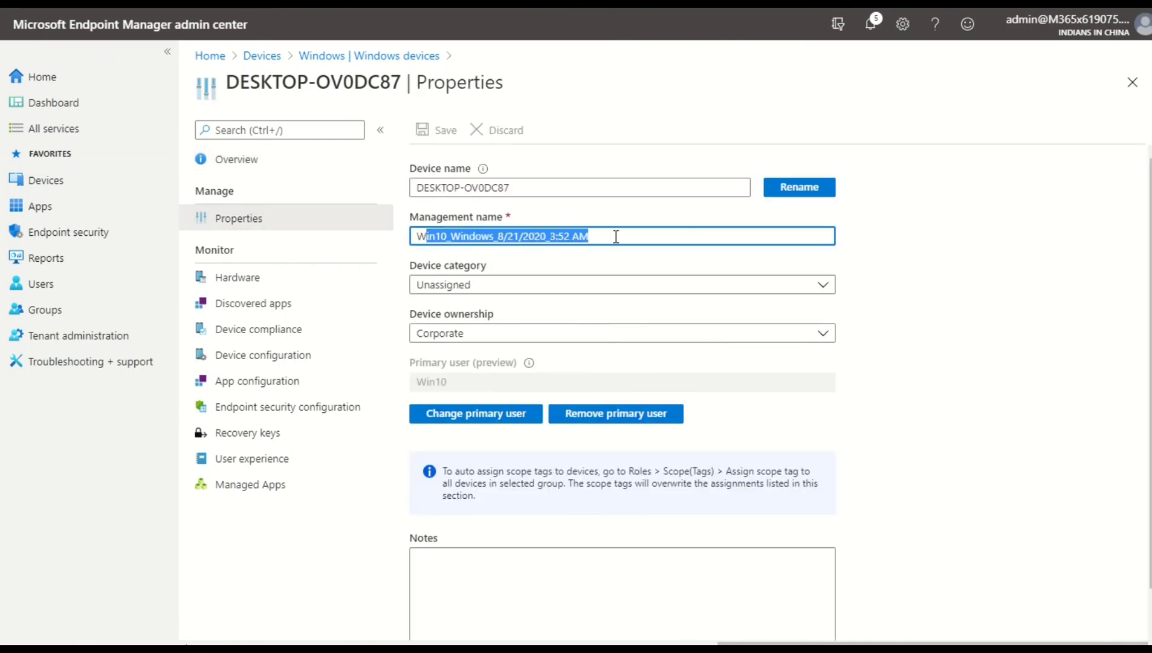
pyautogui.click(617, 235)
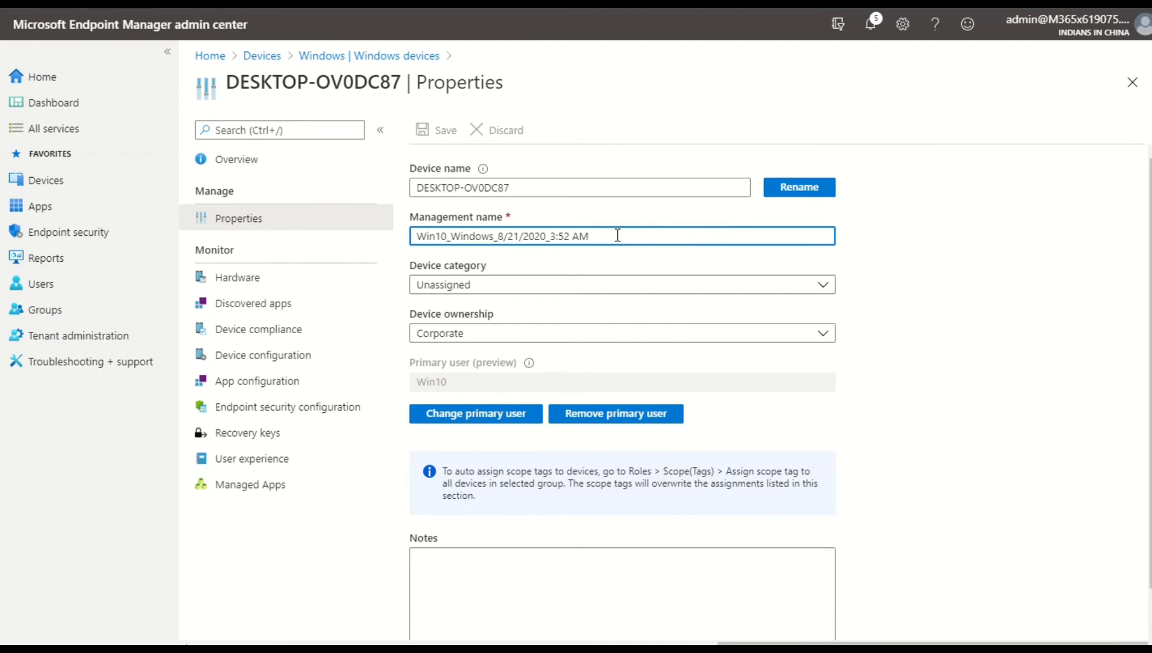
# Review the device's hardware details, scrolling through system, storage and network sections
pyautogui.click(347, 285)
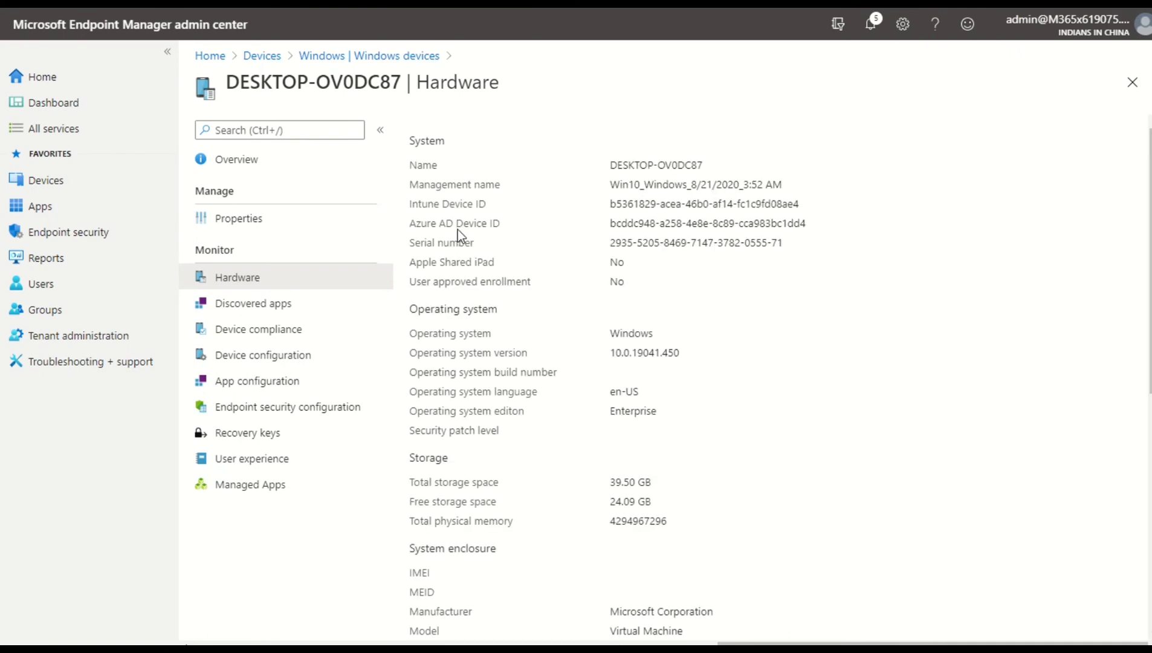
pyautogui.moveTo(453, 182); pyautogui.dragTo(494, 266)
pyautogui.click(563, 253)
pyautogui.moveTo(615, 243); pyautogui.dragTo(816, 243)
pyautogui.scroll(-3, 817, 243)
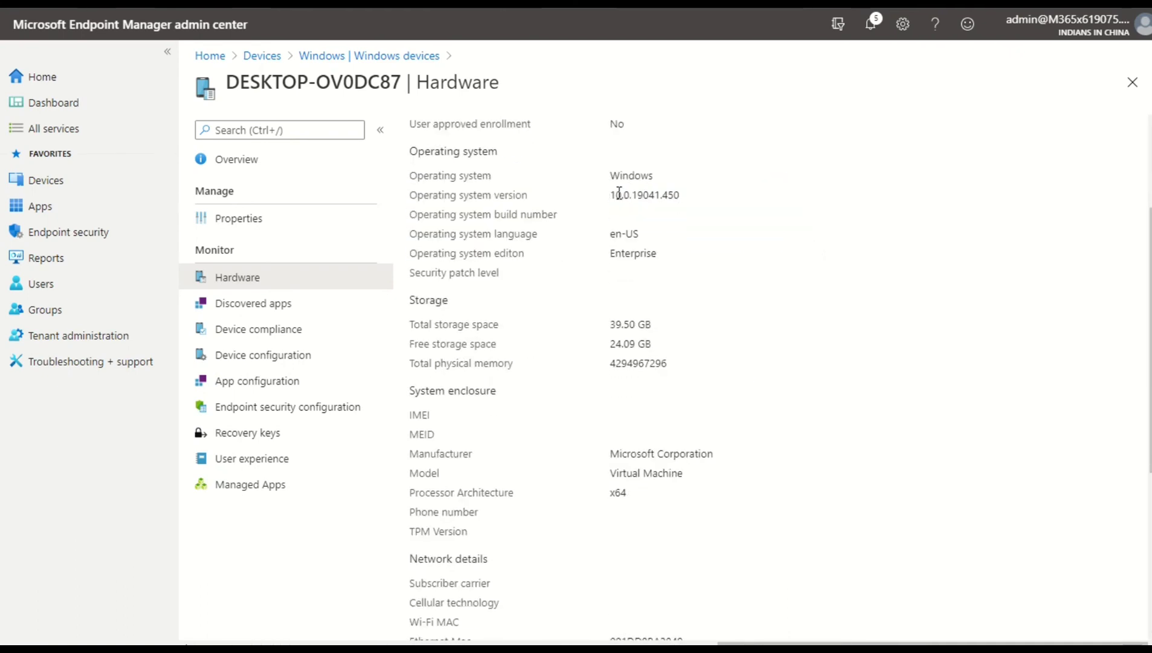
pyautogui.moveTo(592, 200); pyautogui.dragTo(672, 206)
pyautogui.scroll(-5, 713, 232)
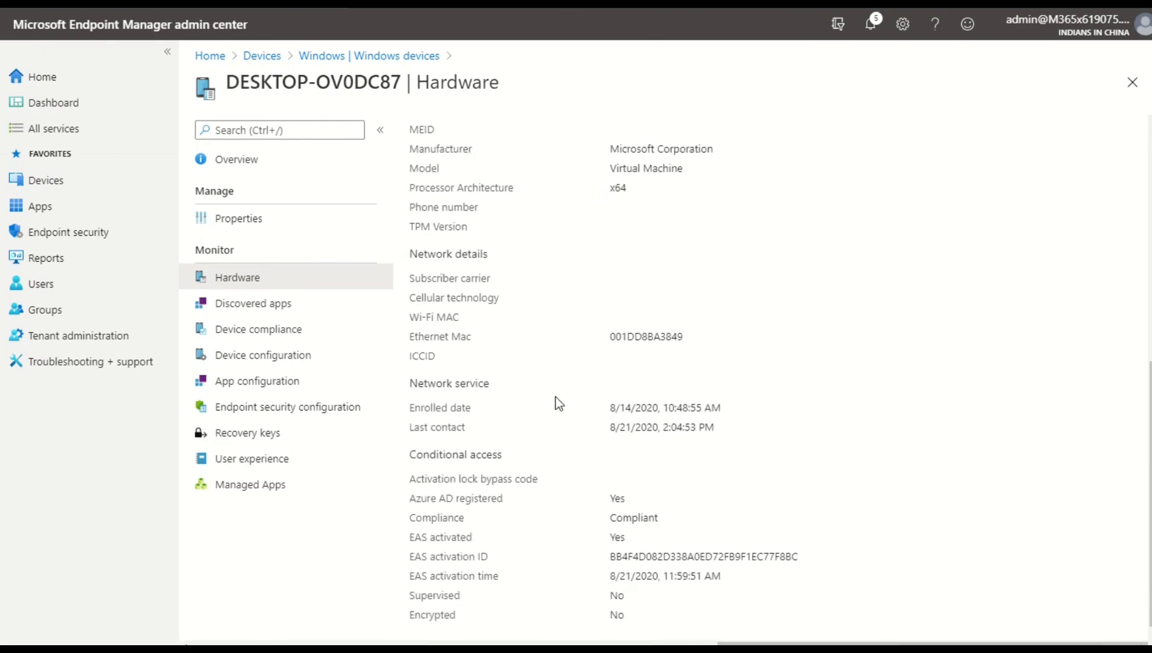
# Browse the device's Discovered apps, Device compliance, Device configuration and App configuration views
pyautogui.click(328, 309)
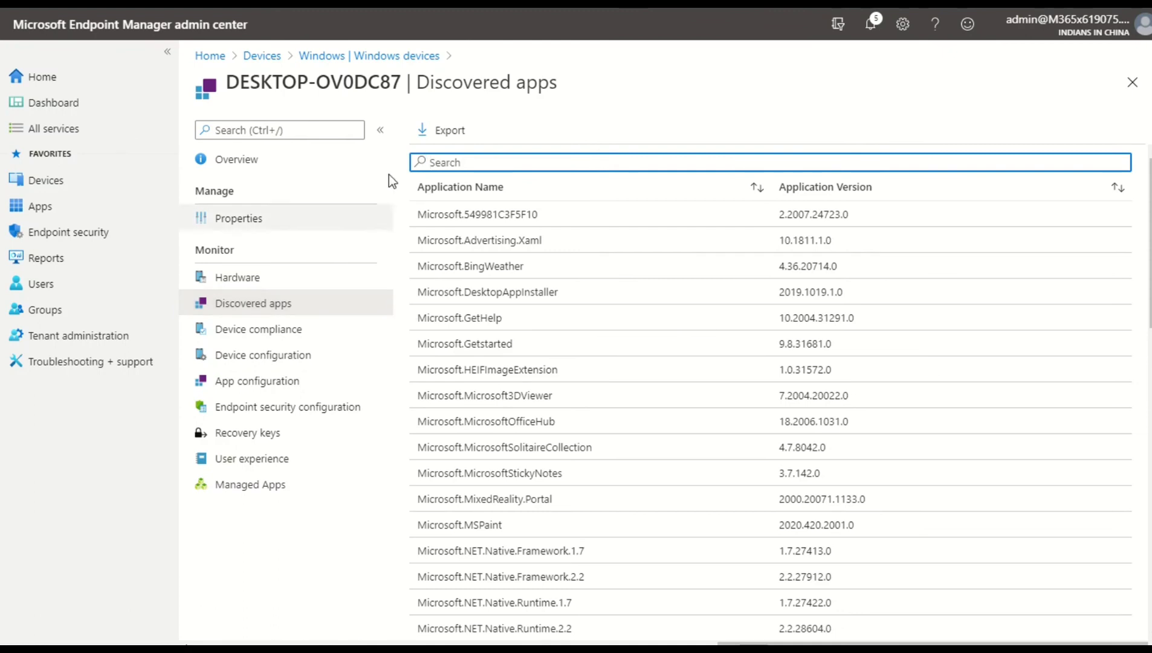
pyautogui.click(304, 330)
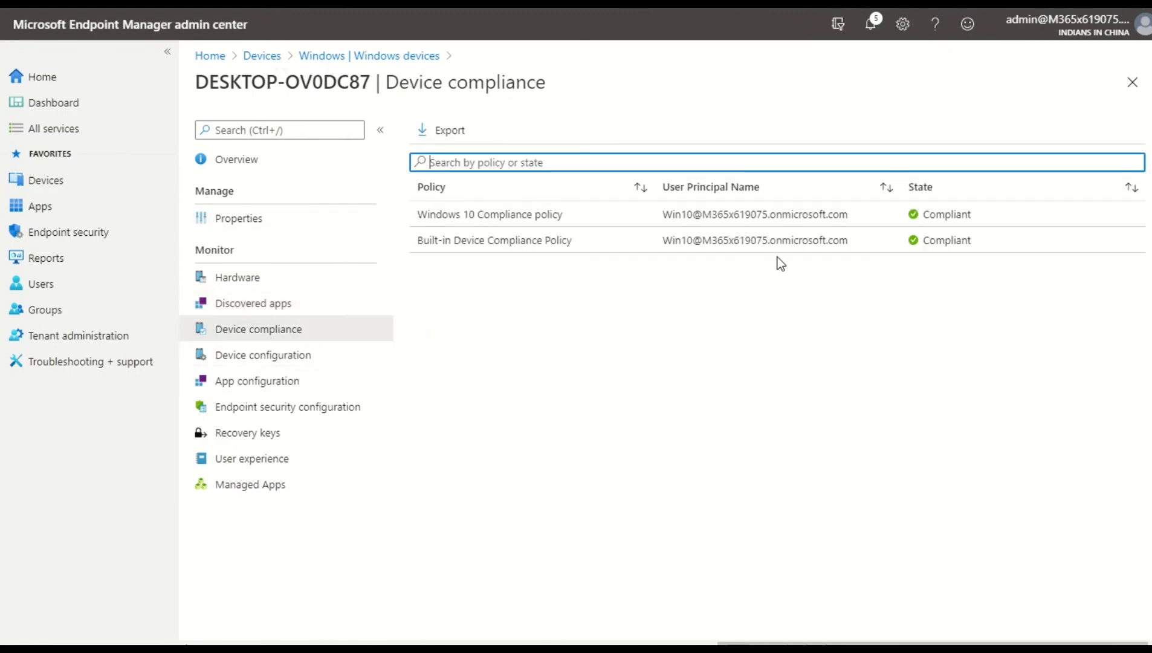
pyautogui.click(277, 357)
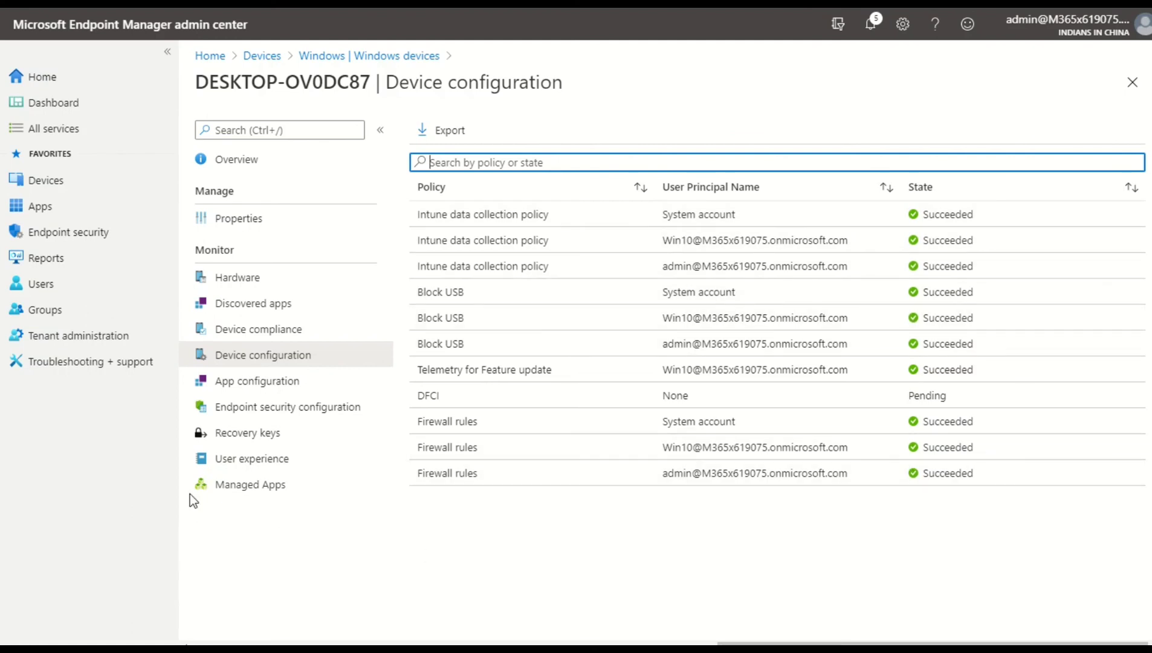
pyautogui.click(298, 384)
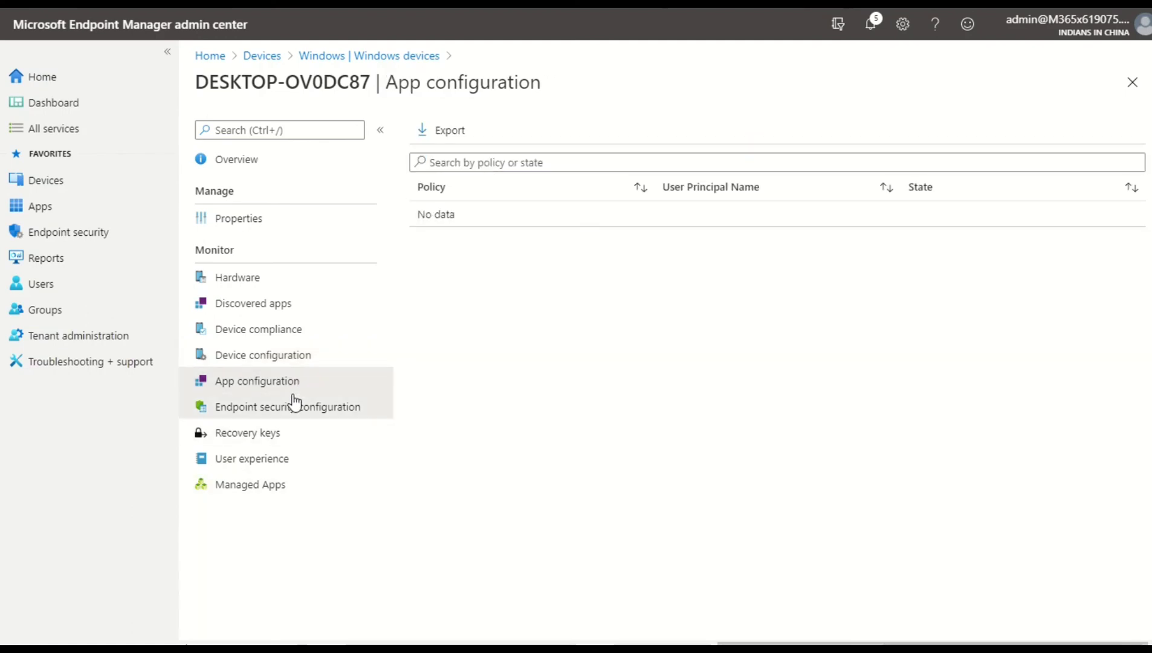
# Browse the Endpoint security configuration, Recovery keys, User experience and Managed Apps views
pyautogui.click(294, 404)
pyautogui.click(299, 433)
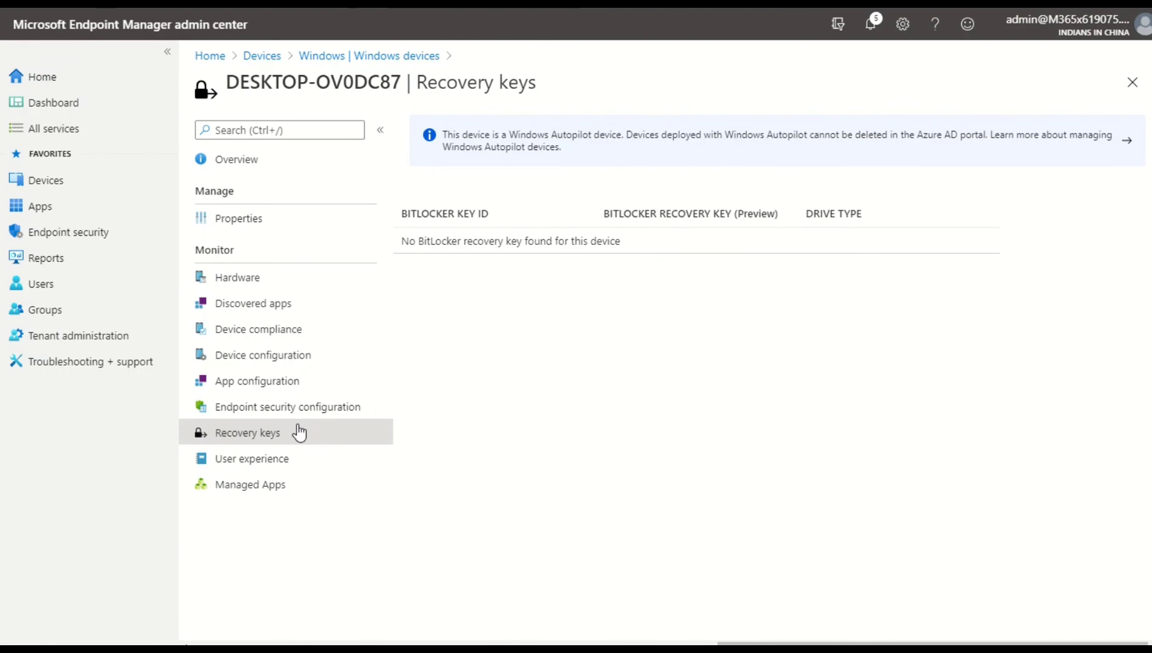
pyautogui.click(288, 466)
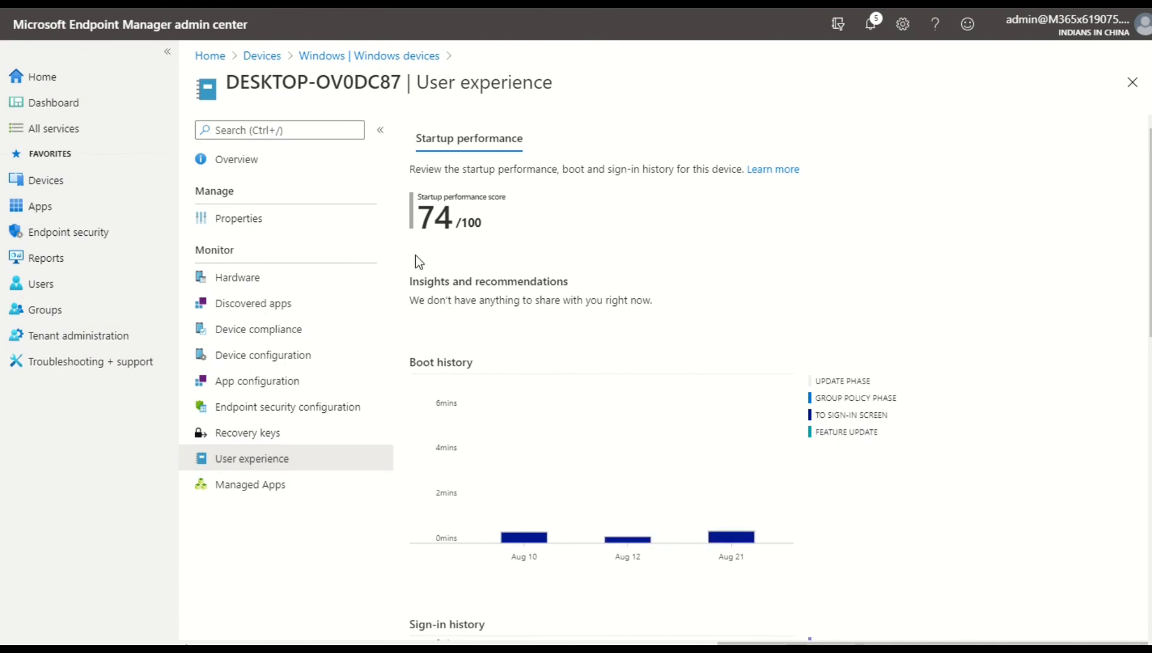
pyautogui.click(301, 490)
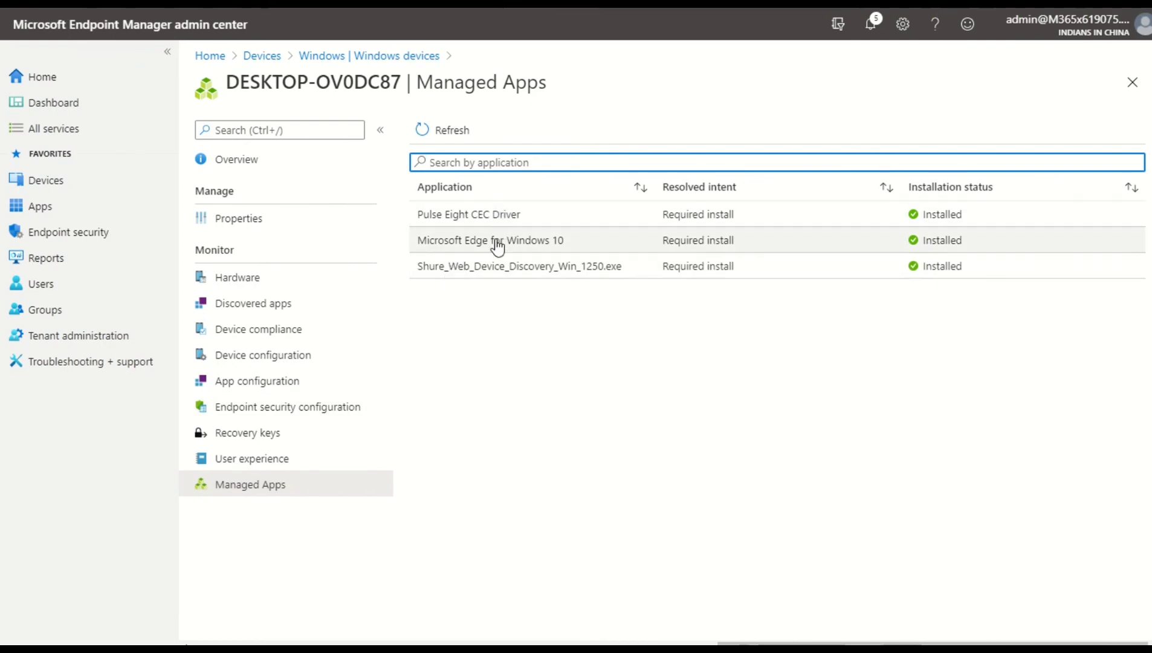
# Switch to the device's desktop and refresh it
pyautogui.click(280, 169)
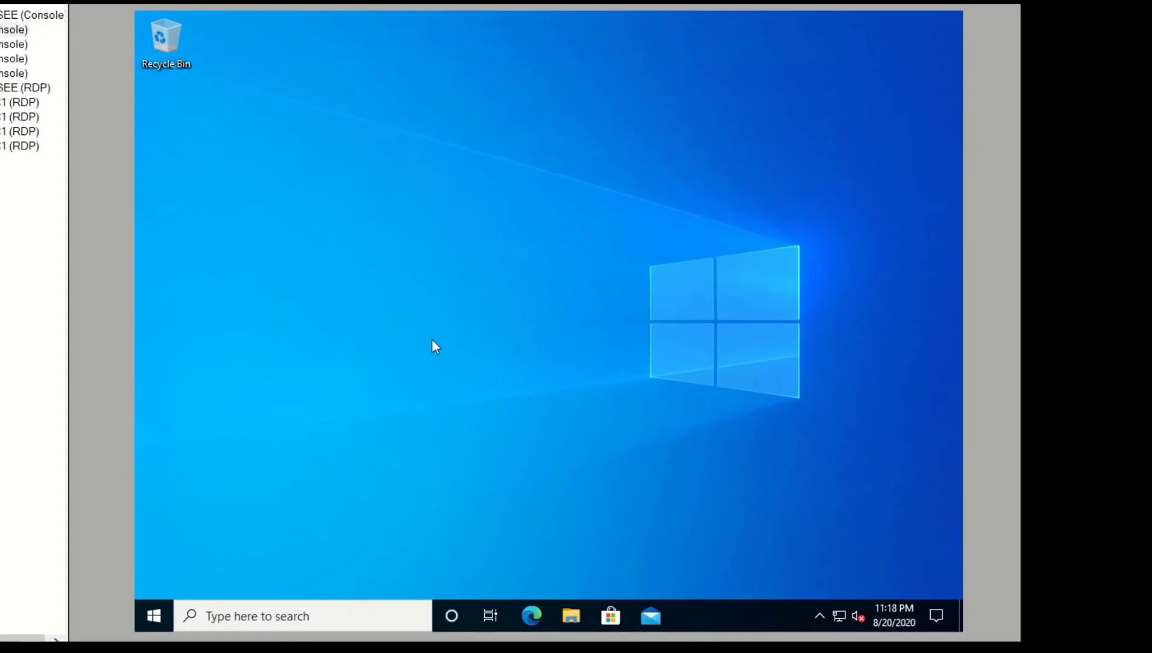
pyautogui.rightClick(571, 189)
pyautogui.click(603, 236)
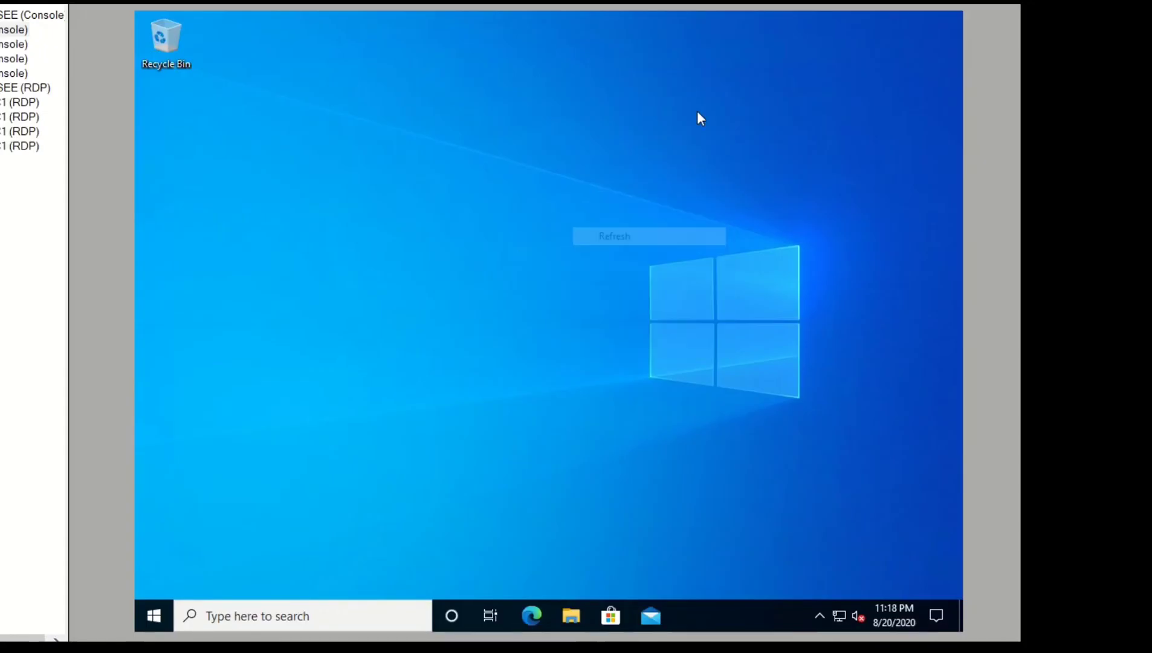
# Issue an Autopilot Reset on the device from the portal and confirm it
pyautogui.rightClick(705, 106)
pyautogui.click(724, 150)
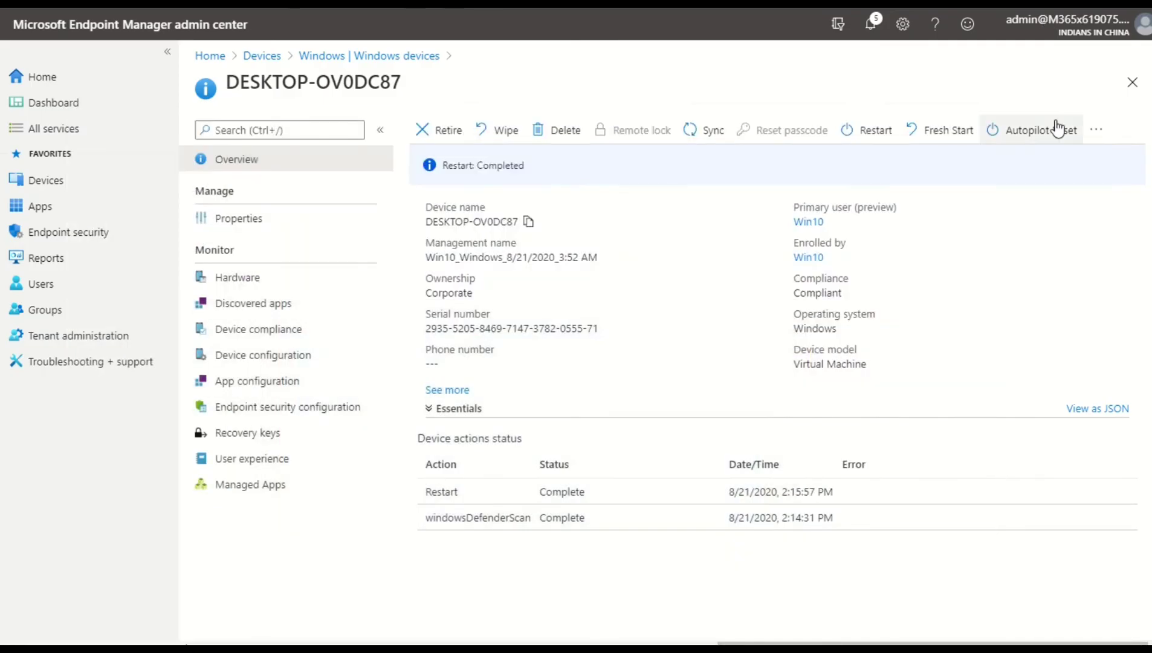
pyautogui.click(1056, 128)
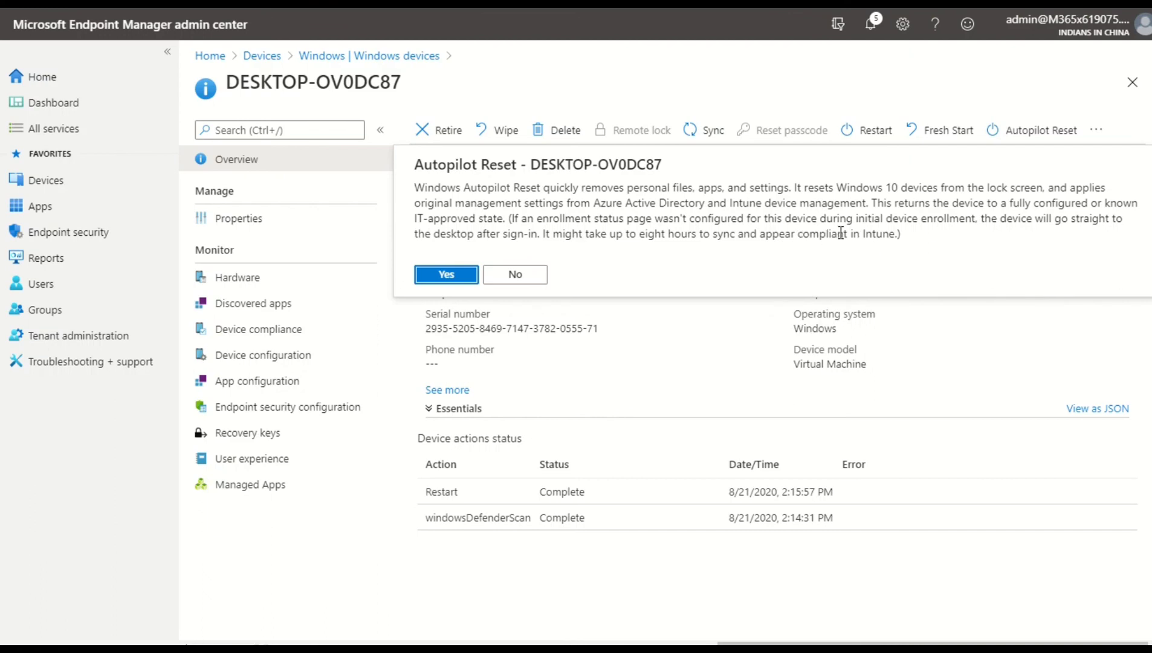
pyautogui.click(454, 269)
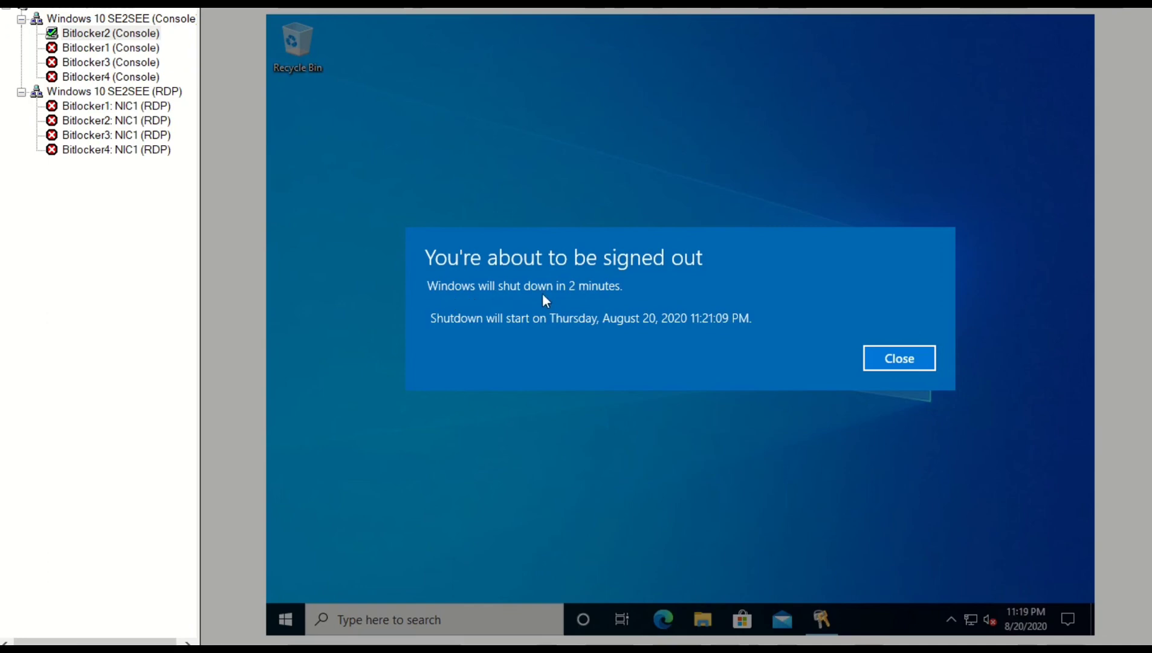
# Dismiss the shutdown notice on the device, then initiate a Sync of the device from the portal
pyautogui.click(895, 358)
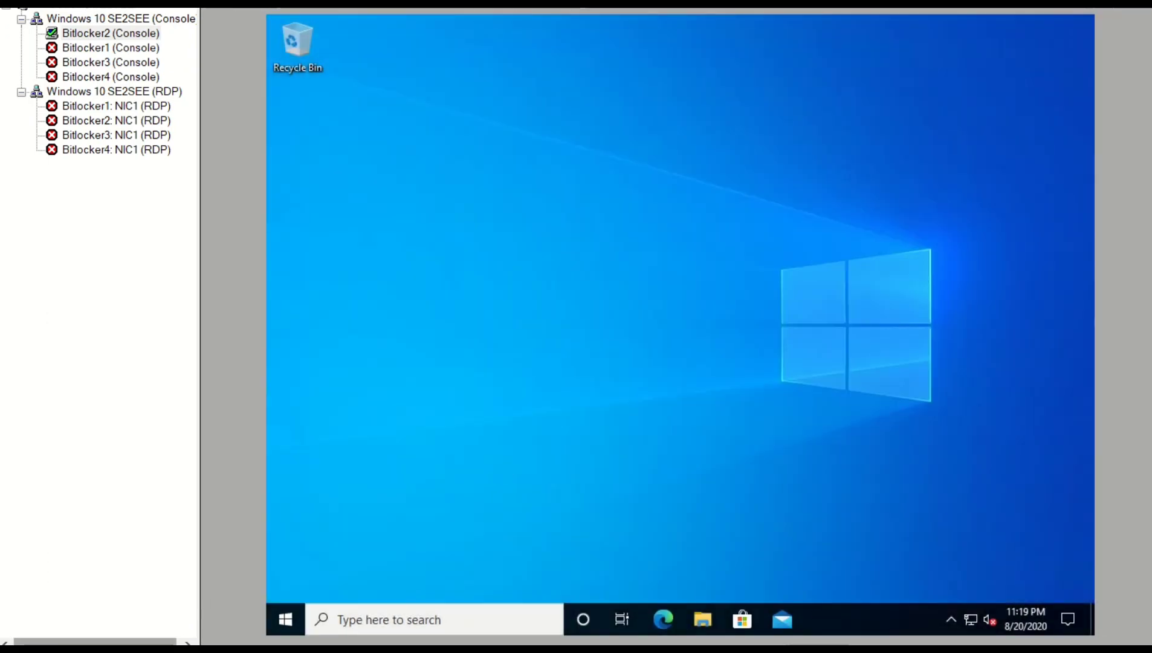
pyautogui.moveTo(154, 649)
pyautogui.click(247, 583)
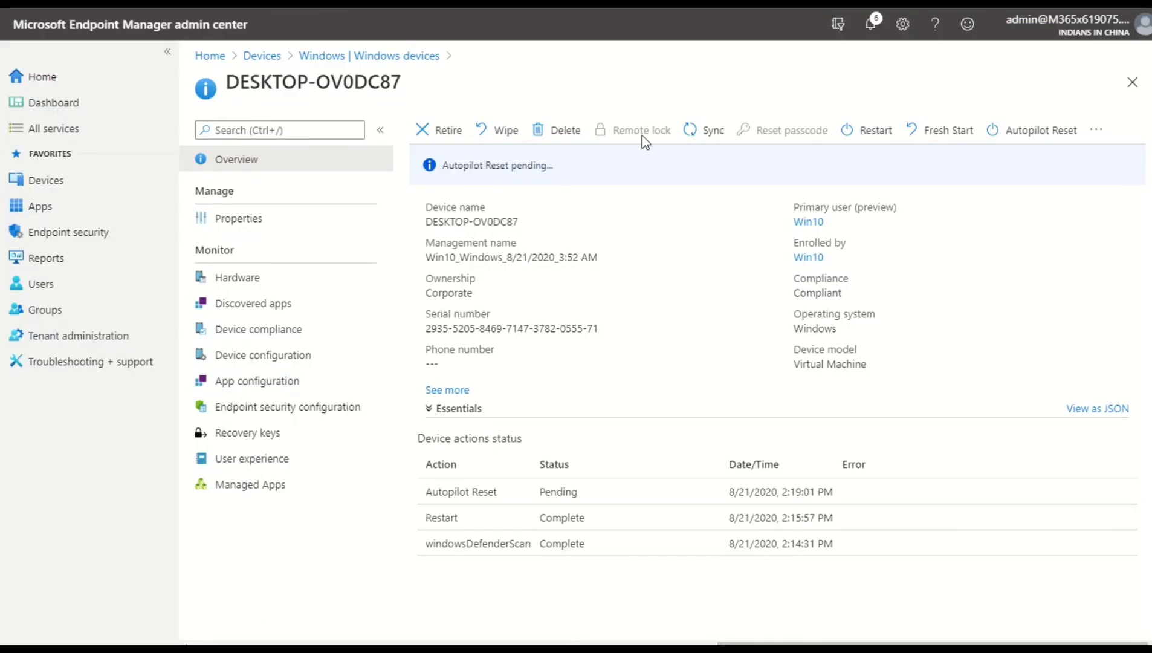
pyautogui.click(705, 130)
pyautogui.click(441, 228)
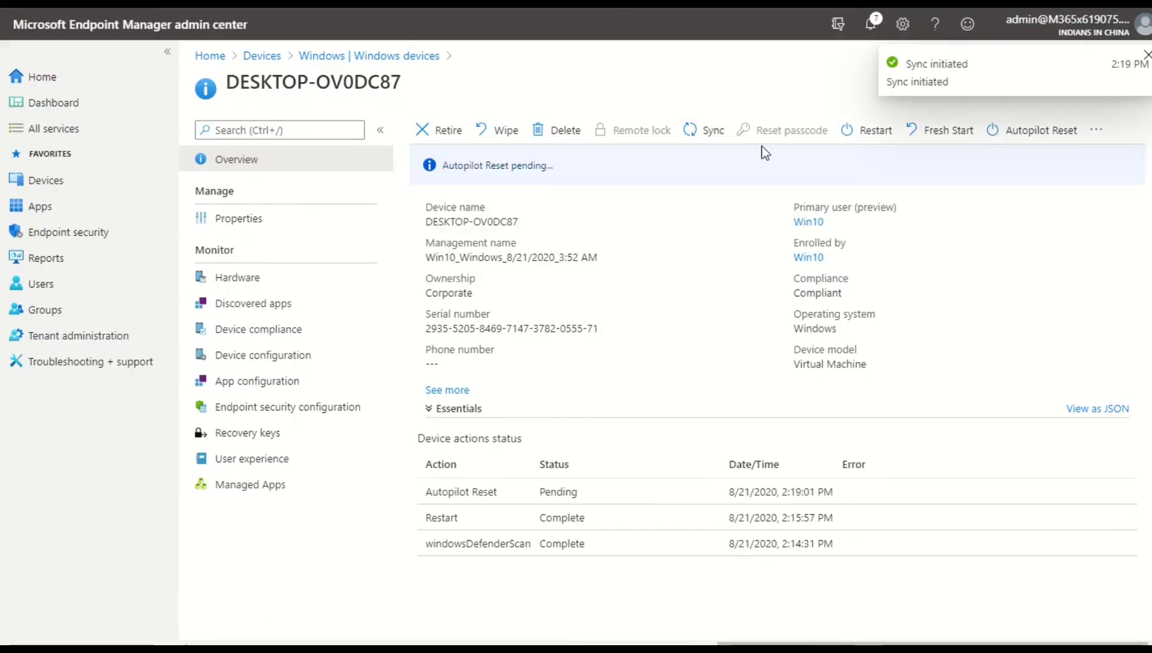
# Expand the device details, then on the device open Access work or school settings and view the Azure AD connection's management info
pyautogui.click(447, 391)
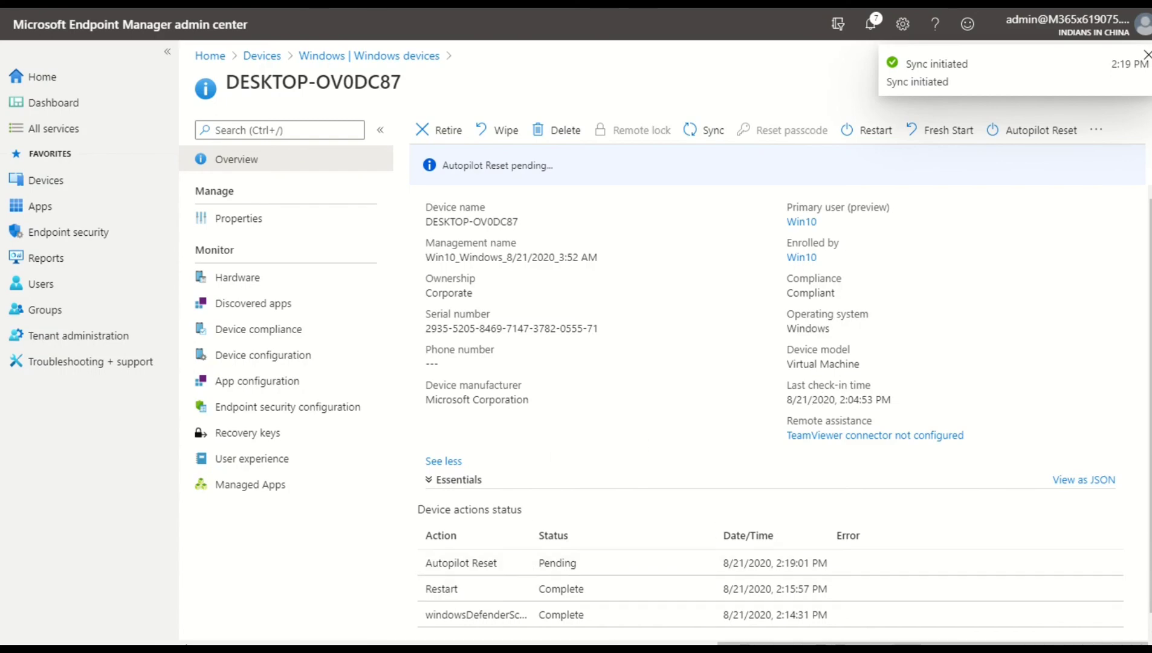
pyautogui.click(399, 649)
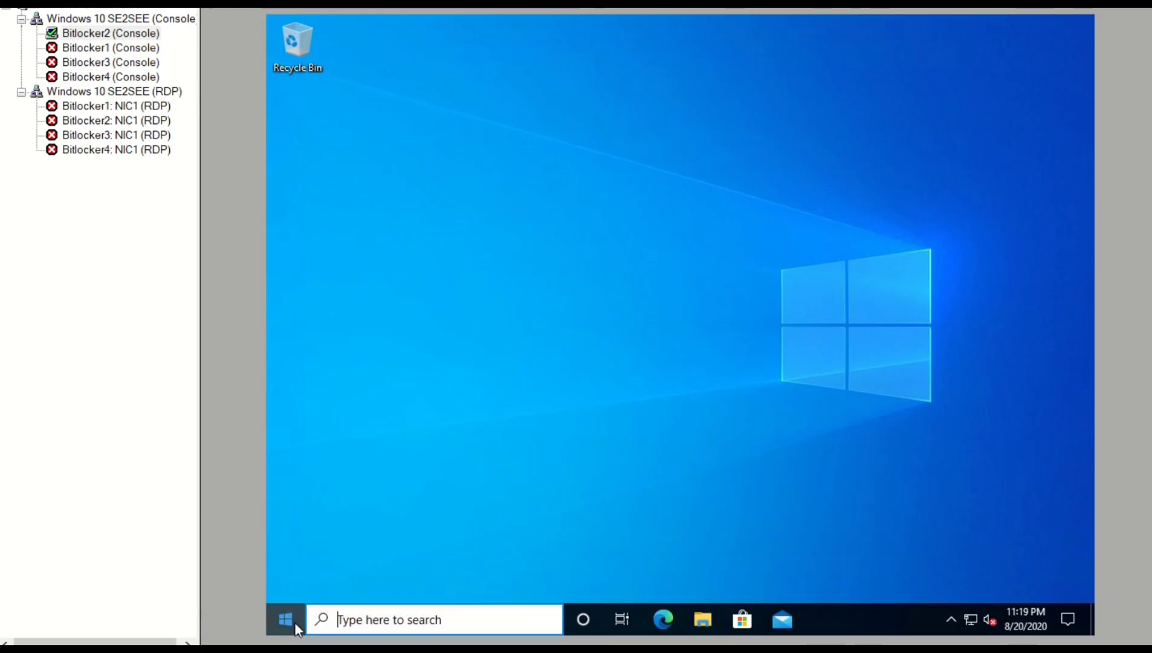
pyautogui.click(293, 621)
pyautogui.click(287, 433)
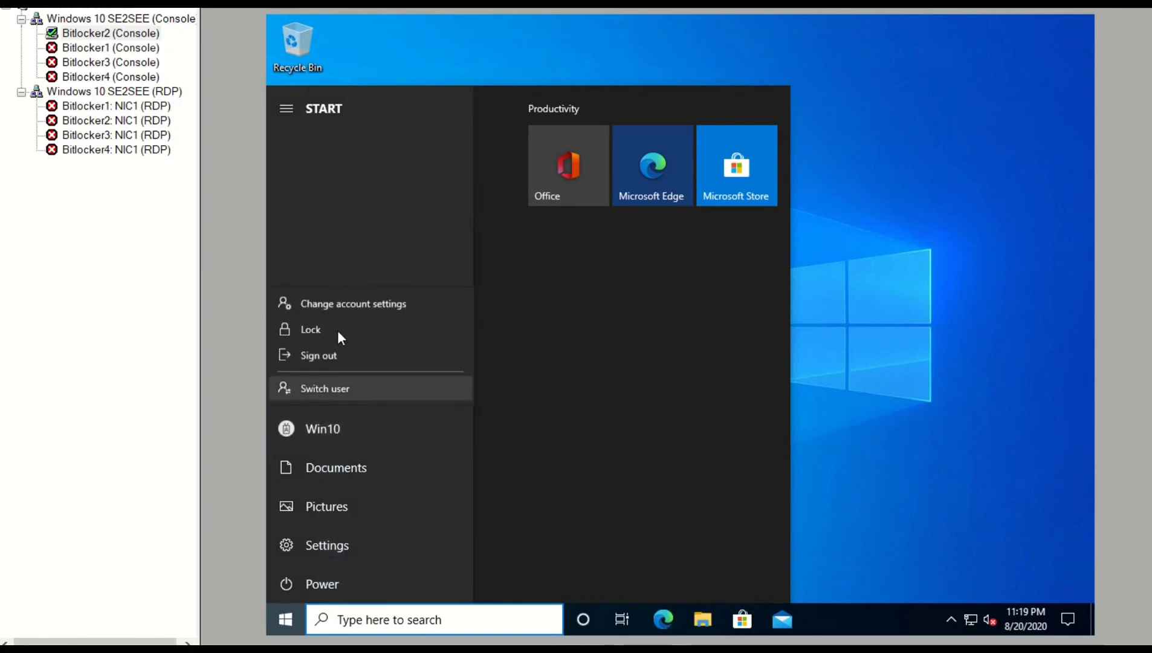
pyautogui.click(337, 304)
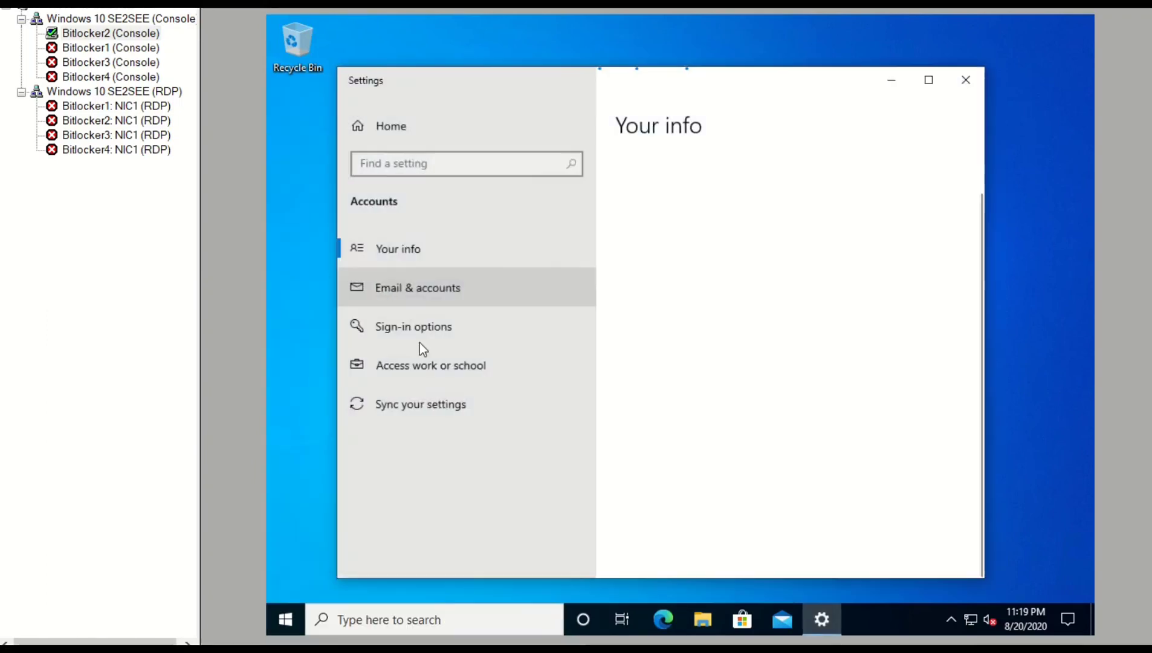
pyautogui.click(415, 368)
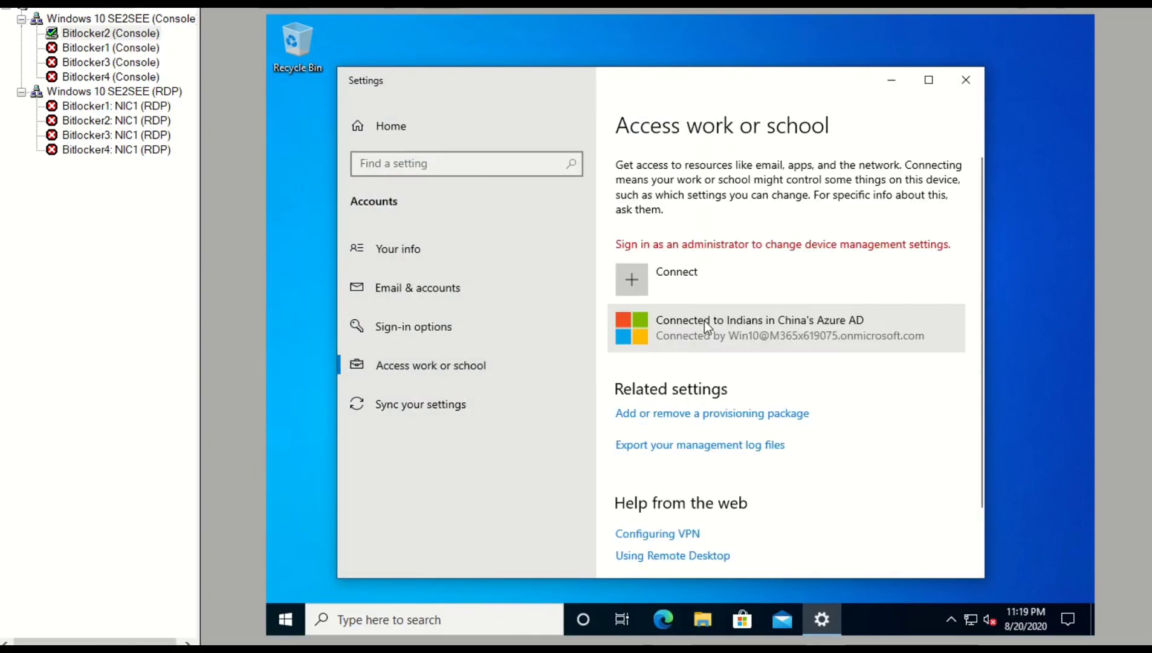
pyautogui.click(704, 320)
pyautogui.click(822, 393)
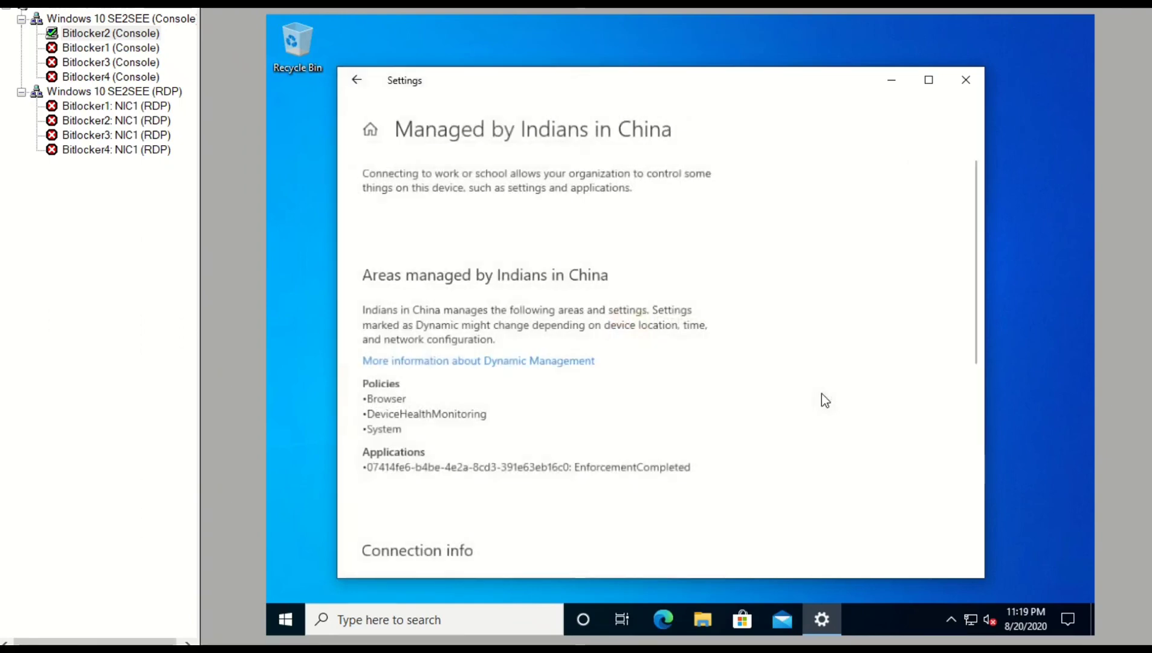
# Run a Sync from the device's Device sync status section
pyautogui.scroll(-5, 370, 423)
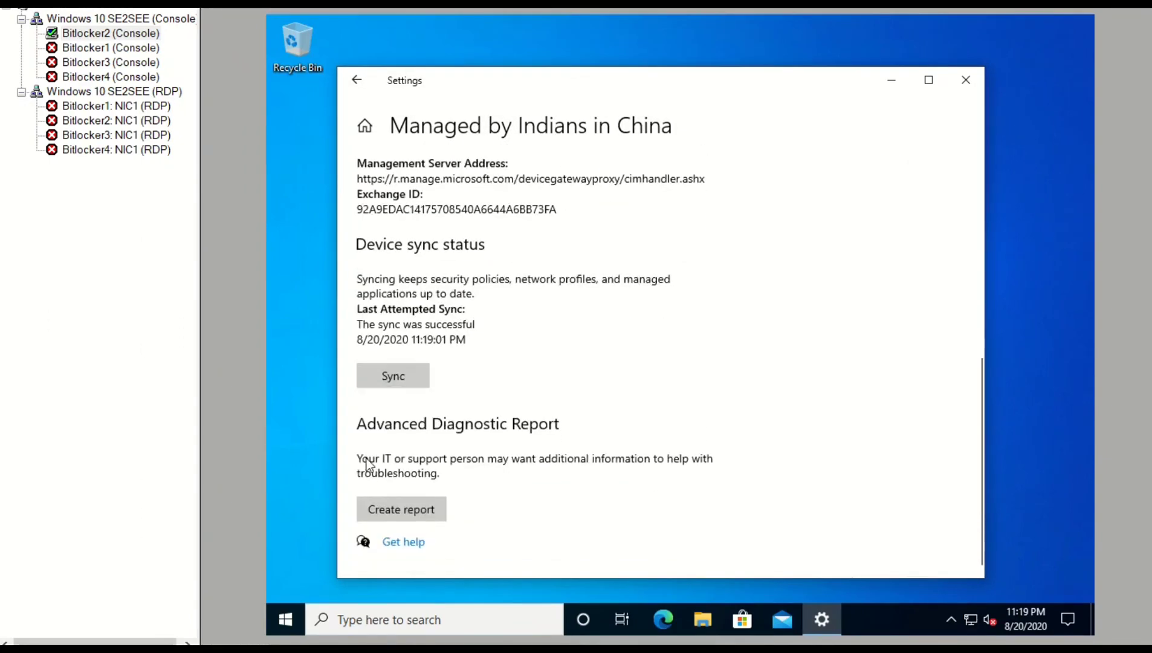
pyautogui.click(380, 378)
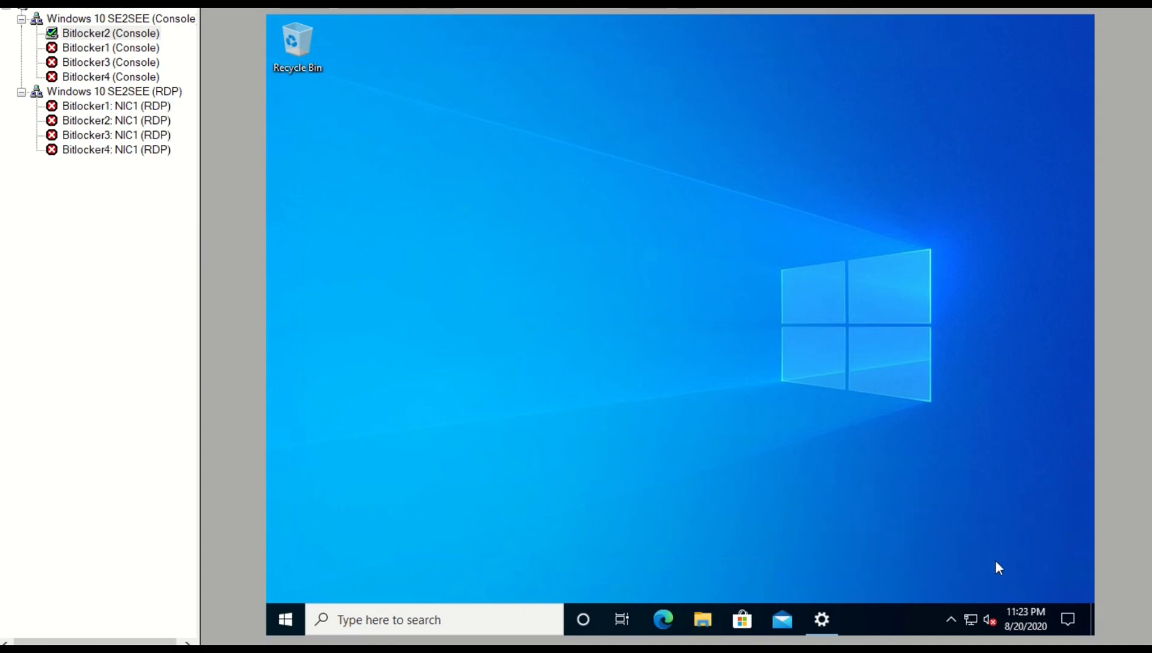
# Open the notification center on the device and close it again
pyautogui.click(1068, 618)
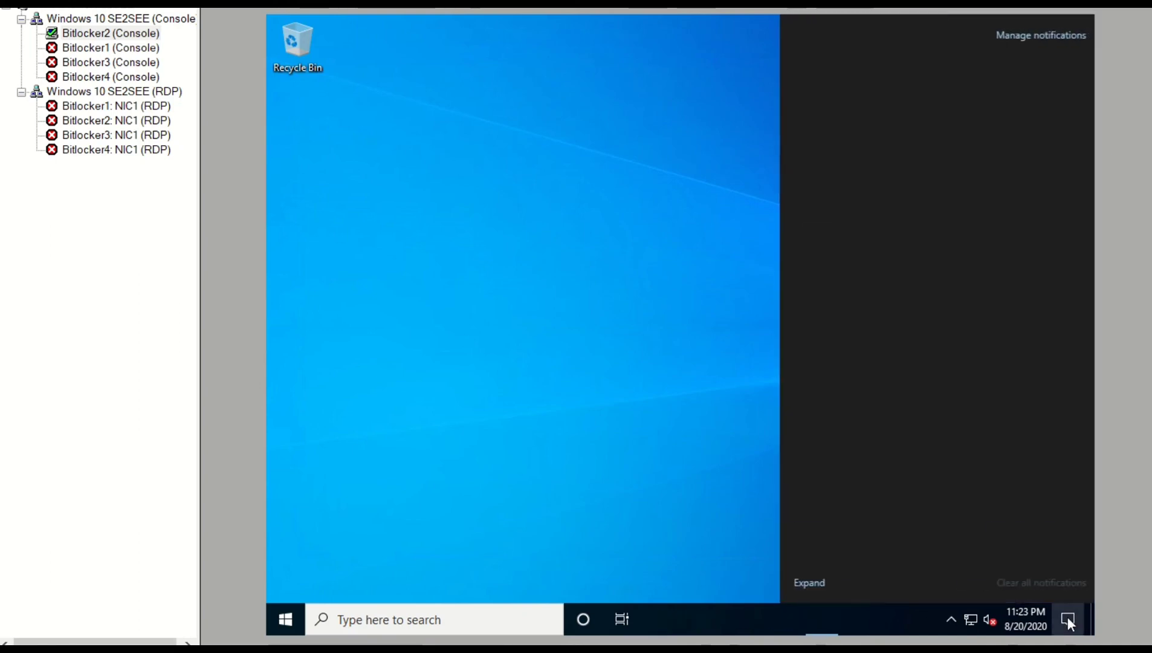
pyautogui.click(695, 460)
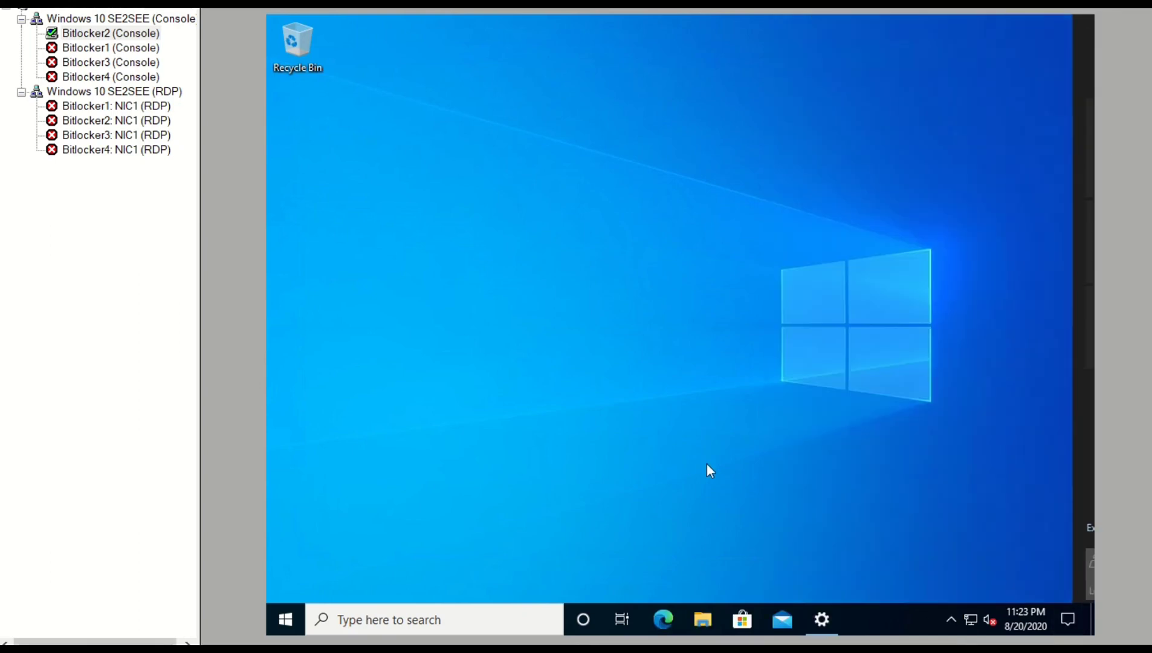